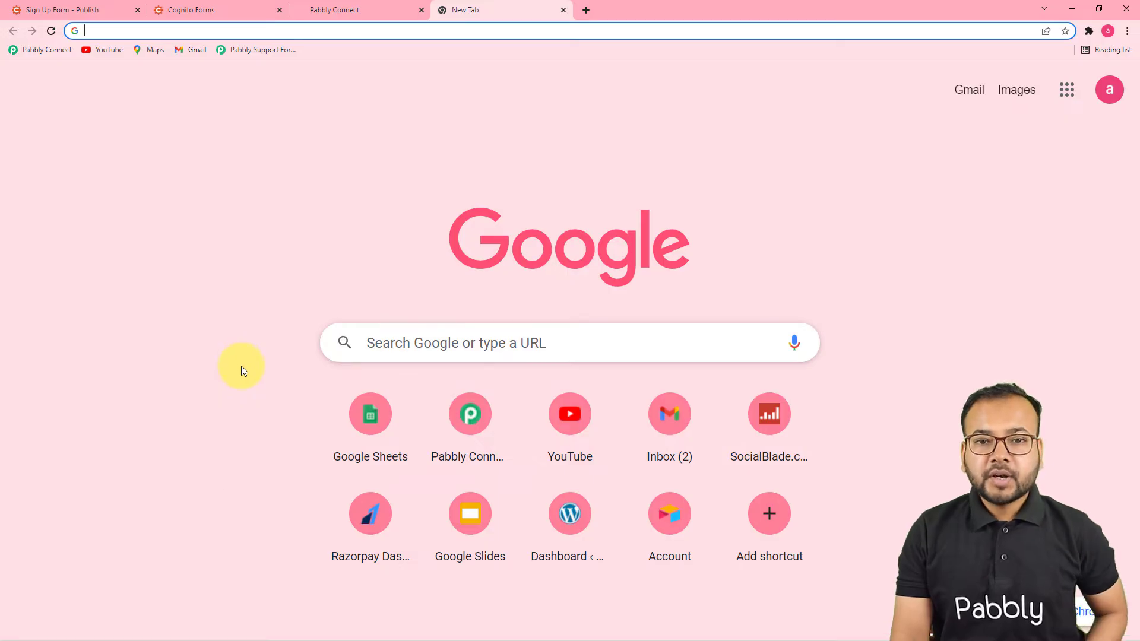
# Step: Load the Pabbly Connect dashboard to check task usage: 1564 of 135000 tasks consumed
pyautogui.click(27, 48)
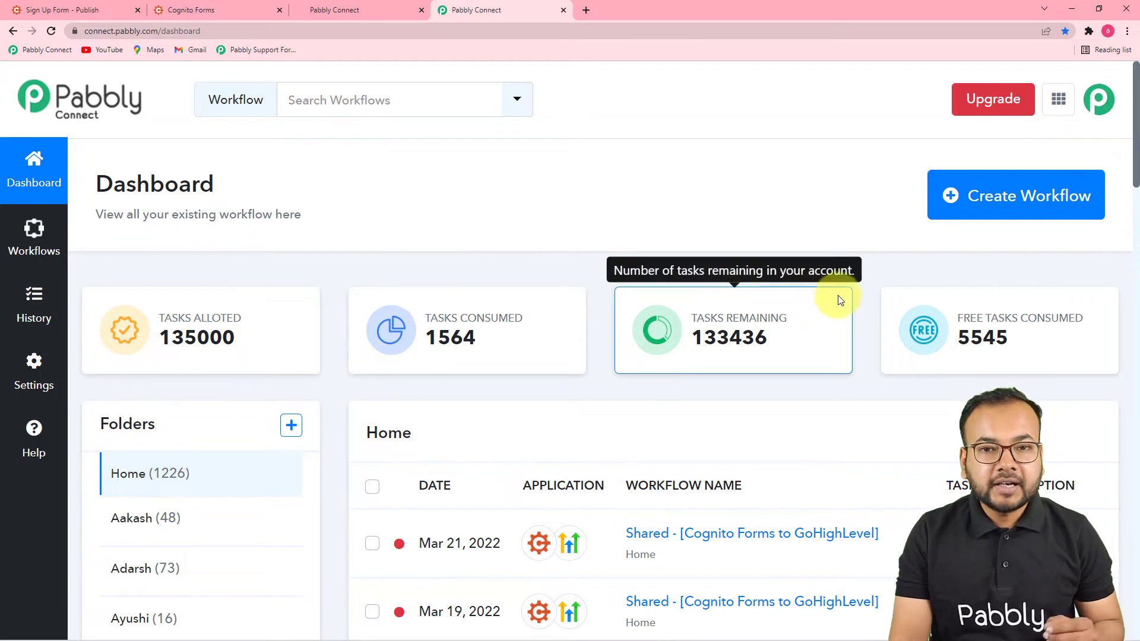
pyautogui.moveTo(964, 275)
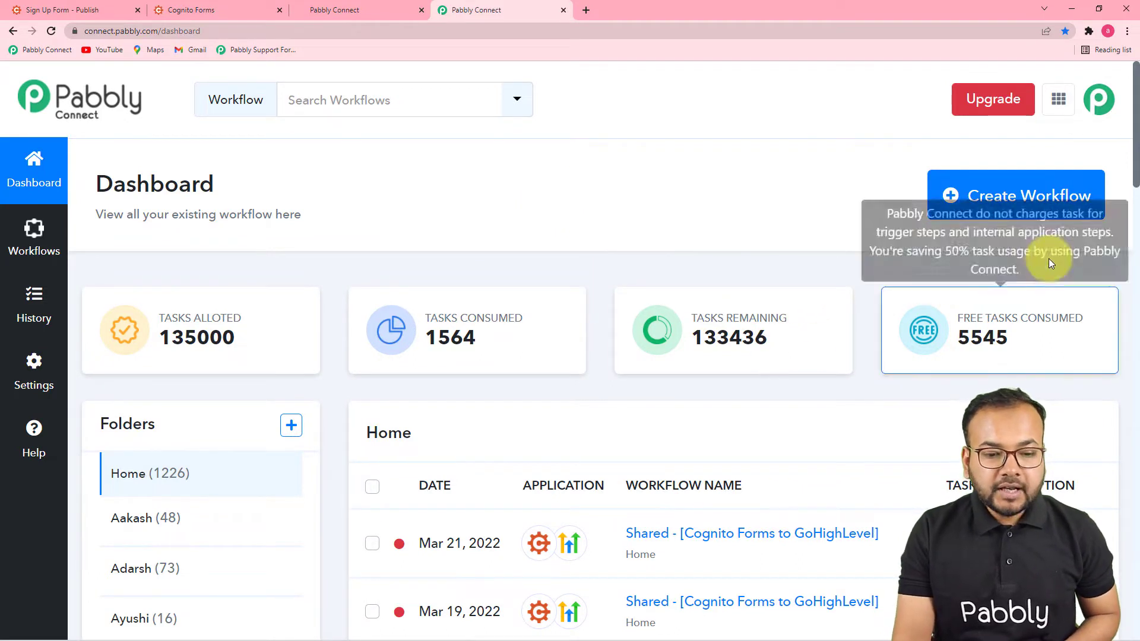
# Step: Create a workflow named 'Add Leads from Cognito forms into GoHighLevel Automatically'
pyautogui.click(1005, 204)
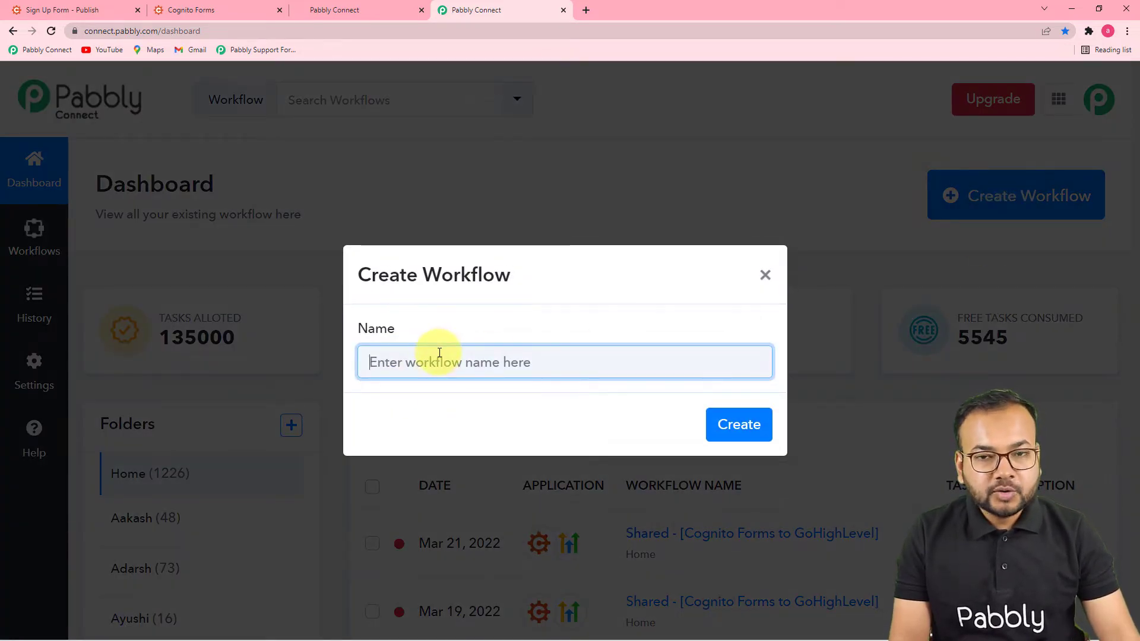
pyautogui.write('Add Leads from Cognito forms into GoHighLevel Automatically')
pyautogui.click(525, 421)
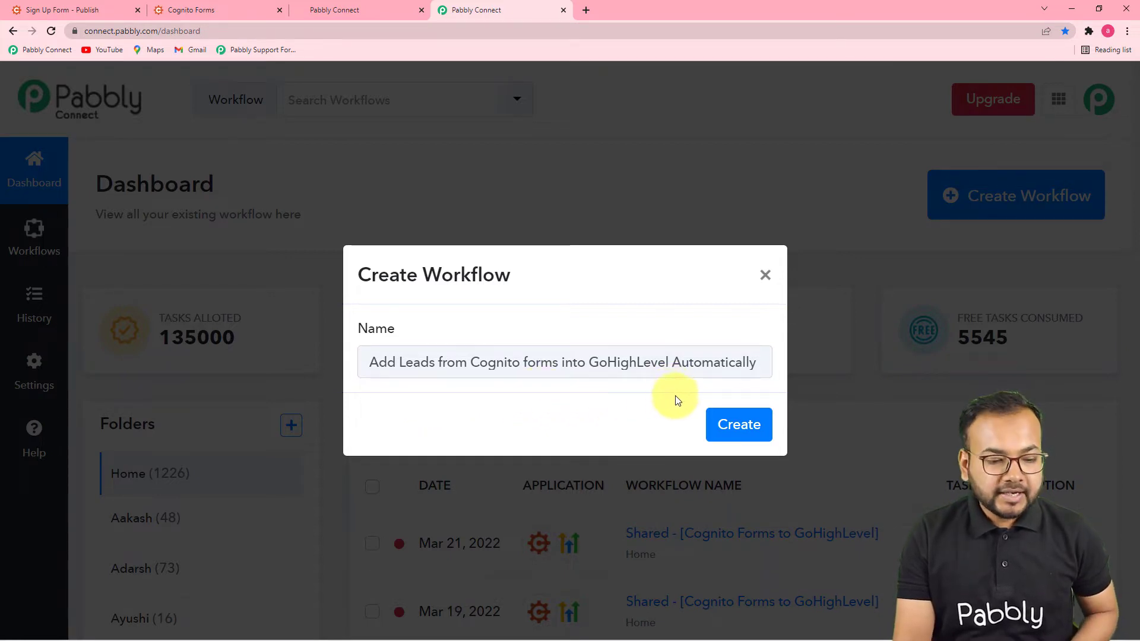
pyautogui.click(726, 437)
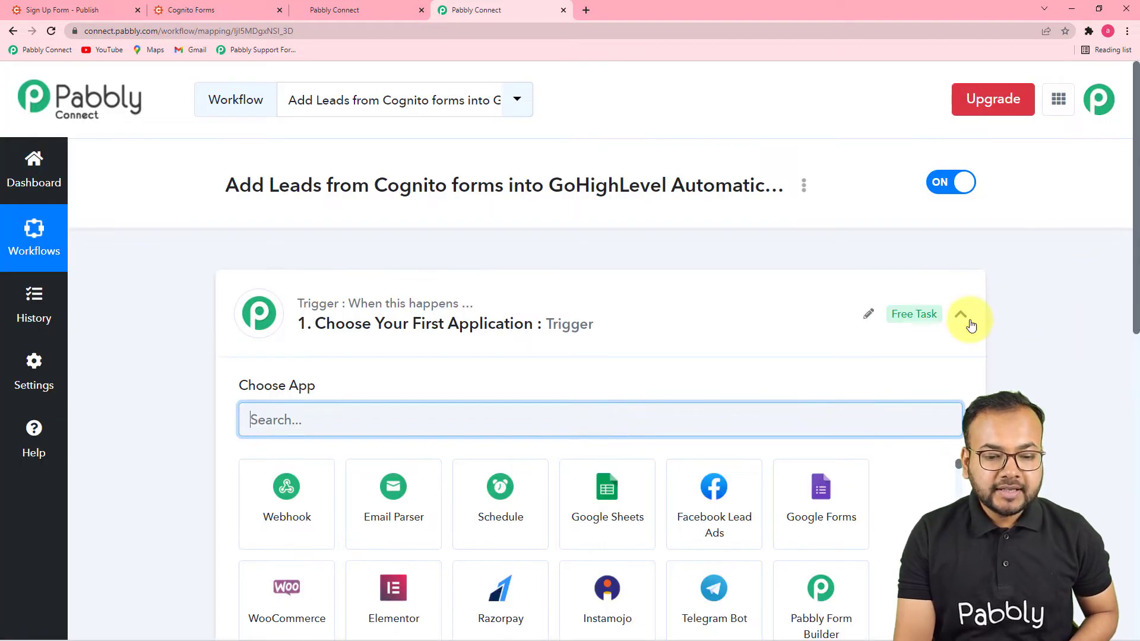
# Step: Search the trigger apps for 'cogni' and select Cognito Forms as the trigger app
pyautogui.click(962, 318)
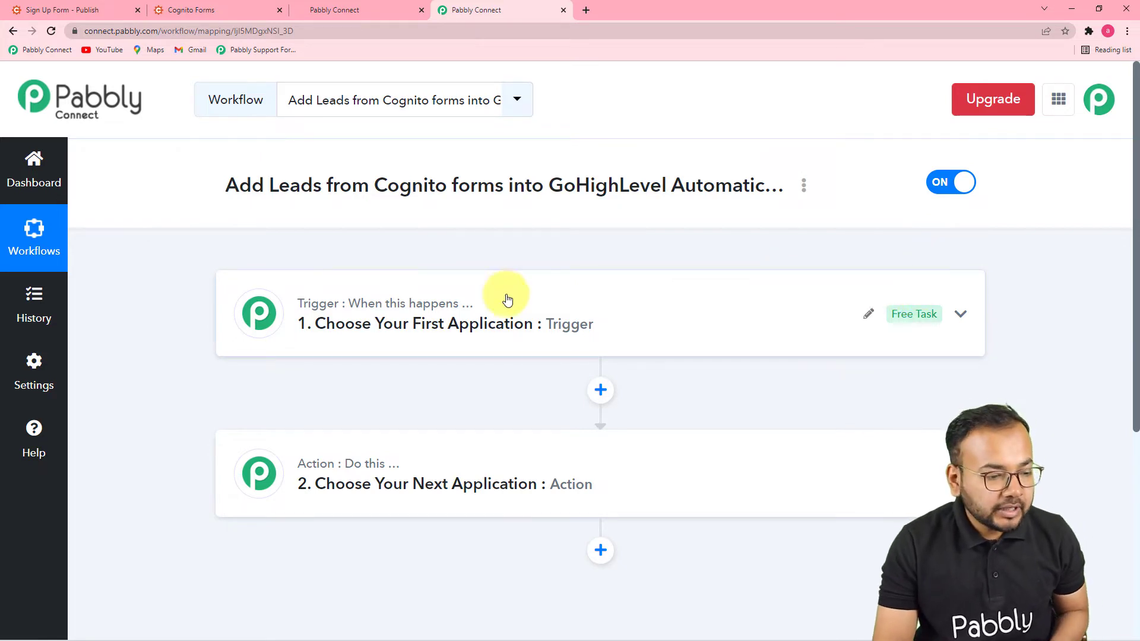
pyautogui.click(401, 330)
pyautogui.scroll(-2, 389, 323)
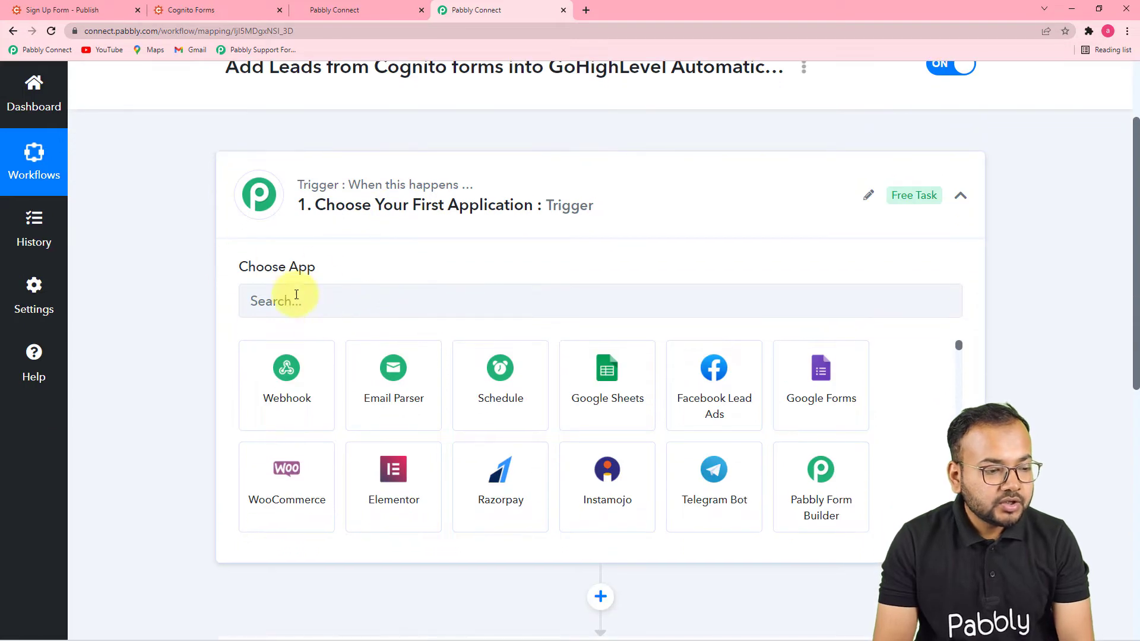
pyautogui.click(418, 299)
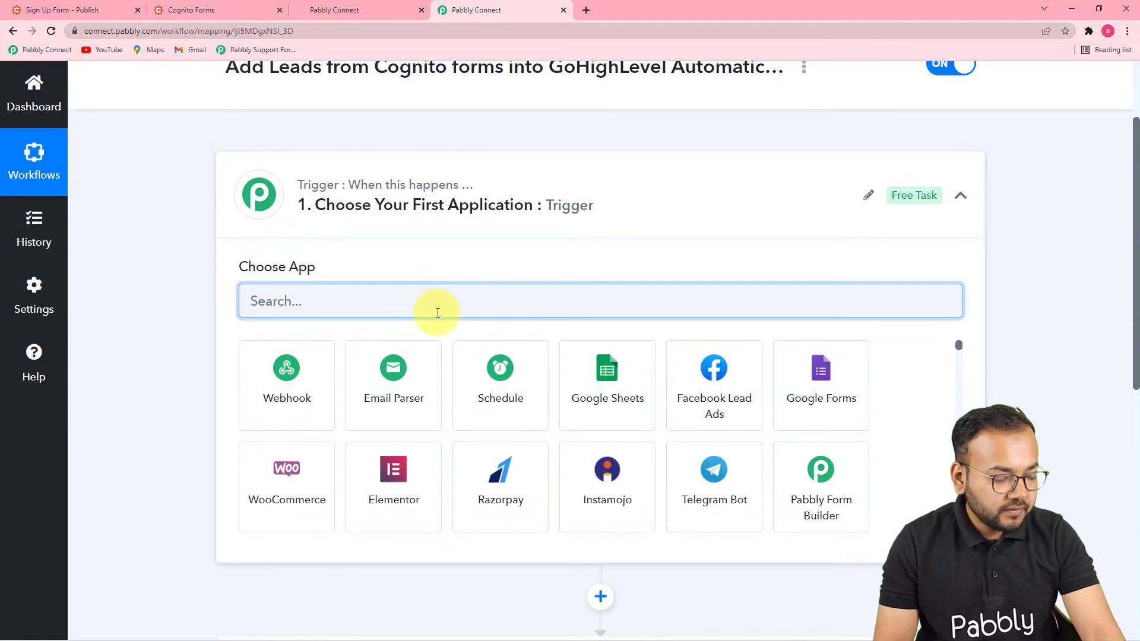
pyautogui.write('cognito Forms')
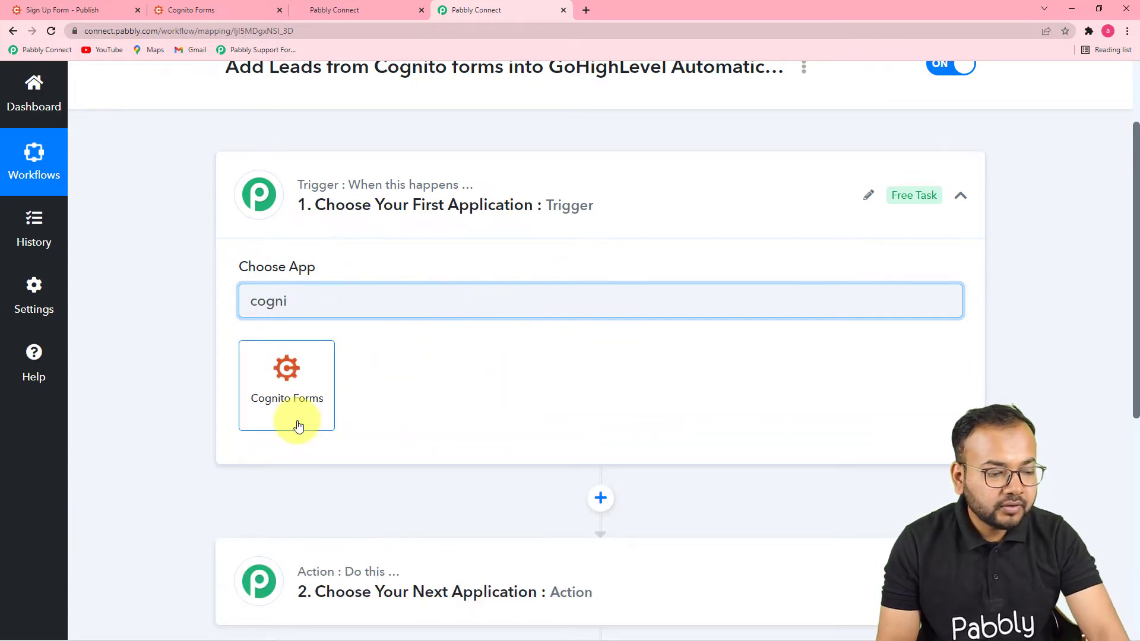
pyautogui.click(297, 423)
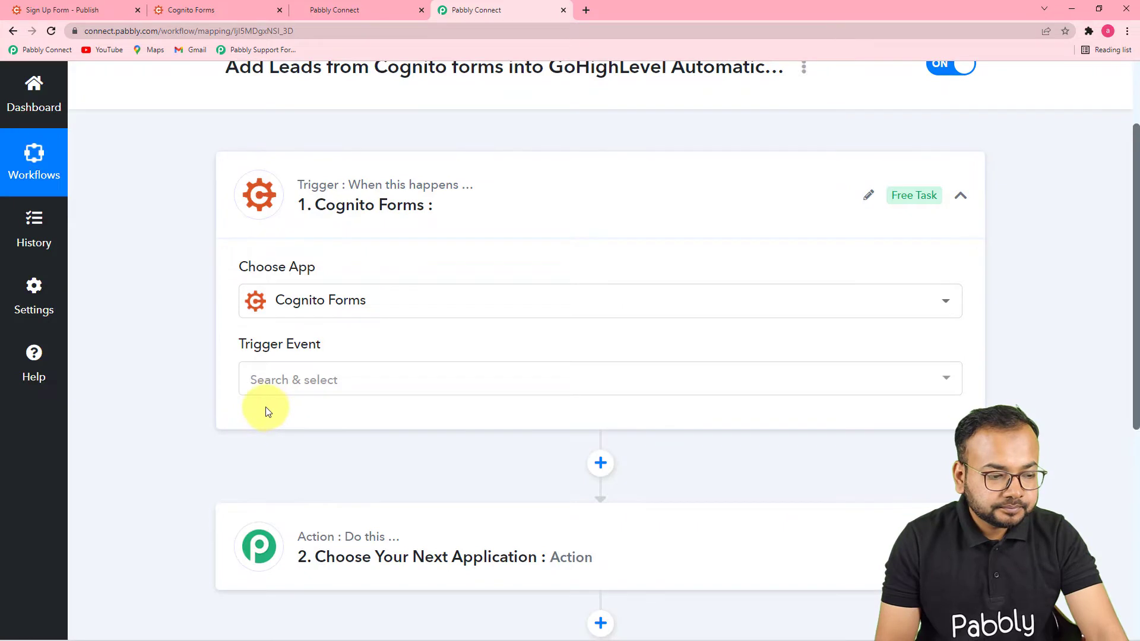
# Step: Set the Cognito Forms trigger event to New Entry and copy its webhook URL
pyautogui.click(300, 379)
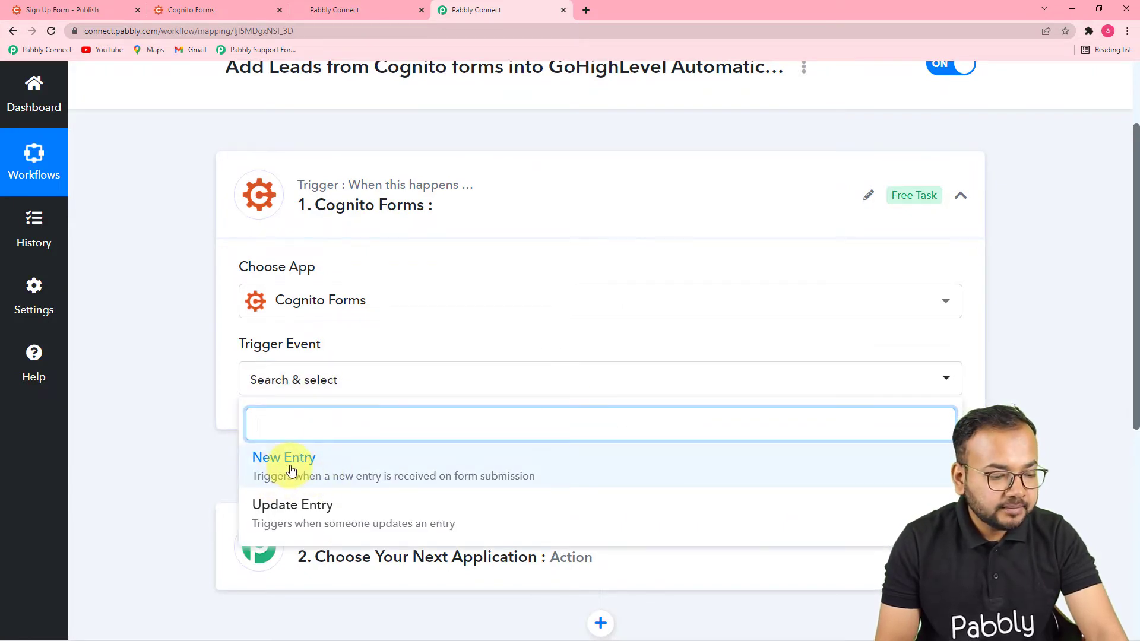
pyautogui.click(291, 471)
pyautogui.scroll(-1, 295, 467)
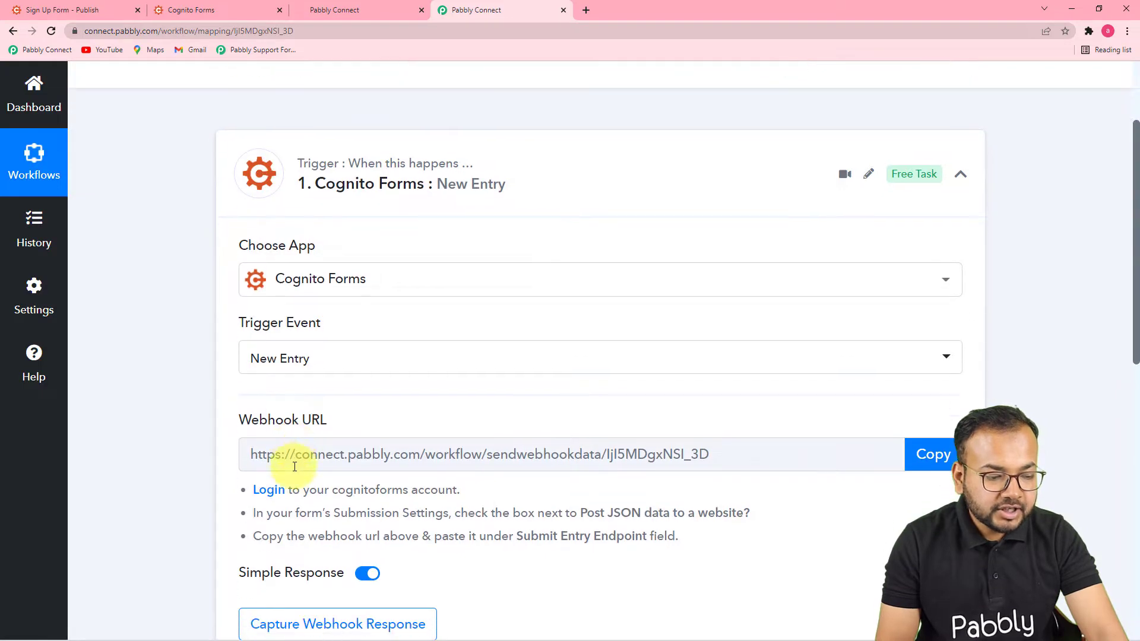
pyautogui.scroll(-3, 294, 467)
pyautogui.moveTo(229, 267)
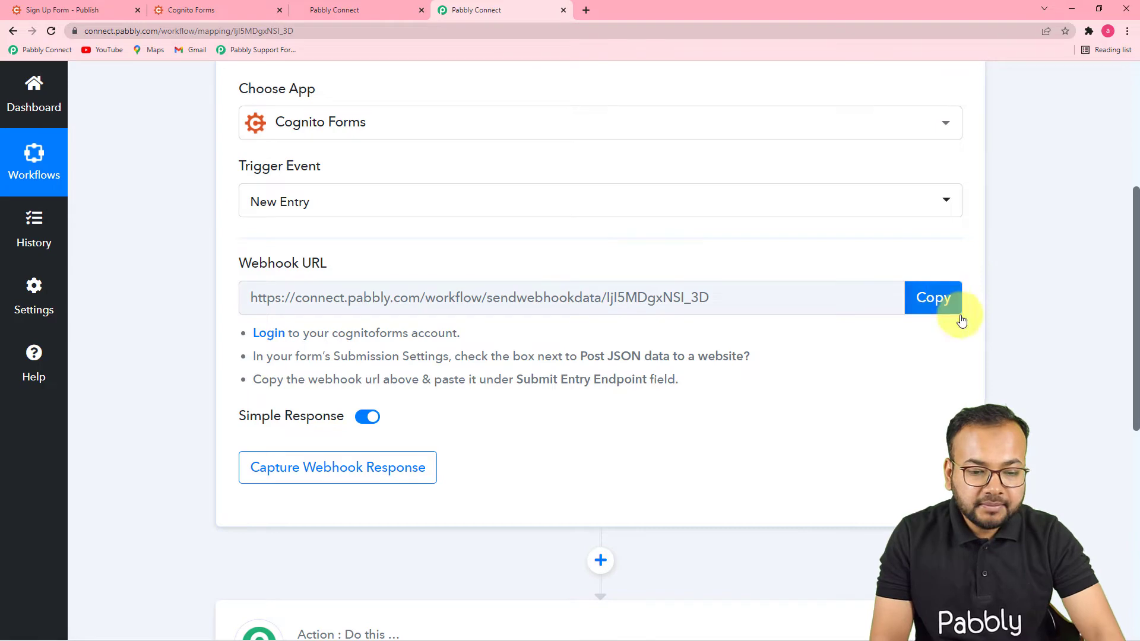
pyautogui.click(944, 298)
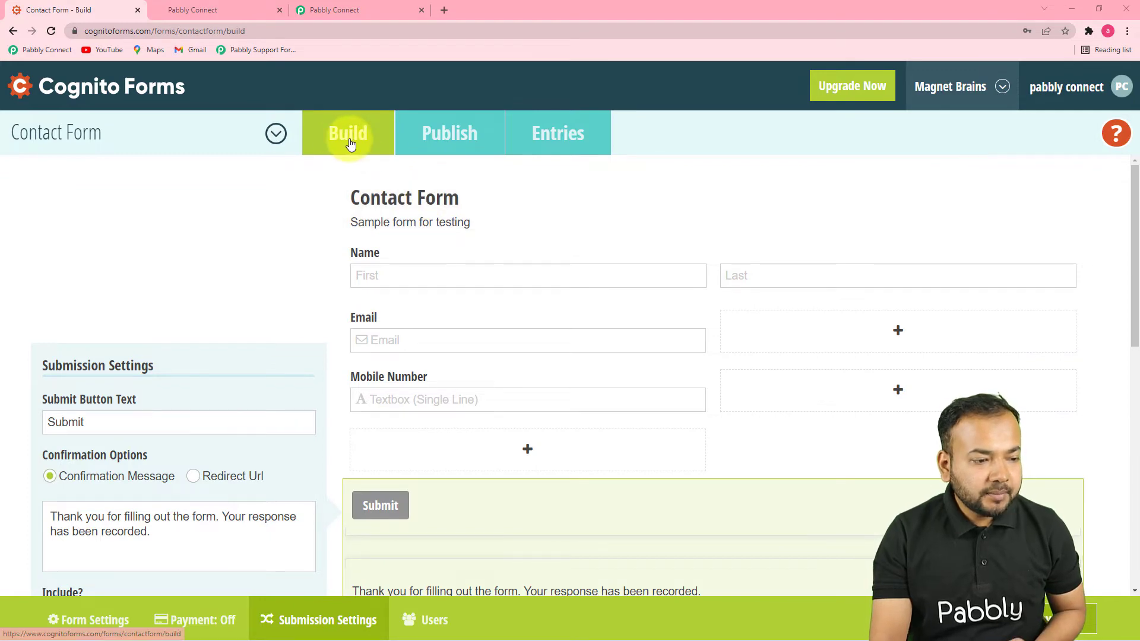
pyautogui.scroll(-3, 365, 178)
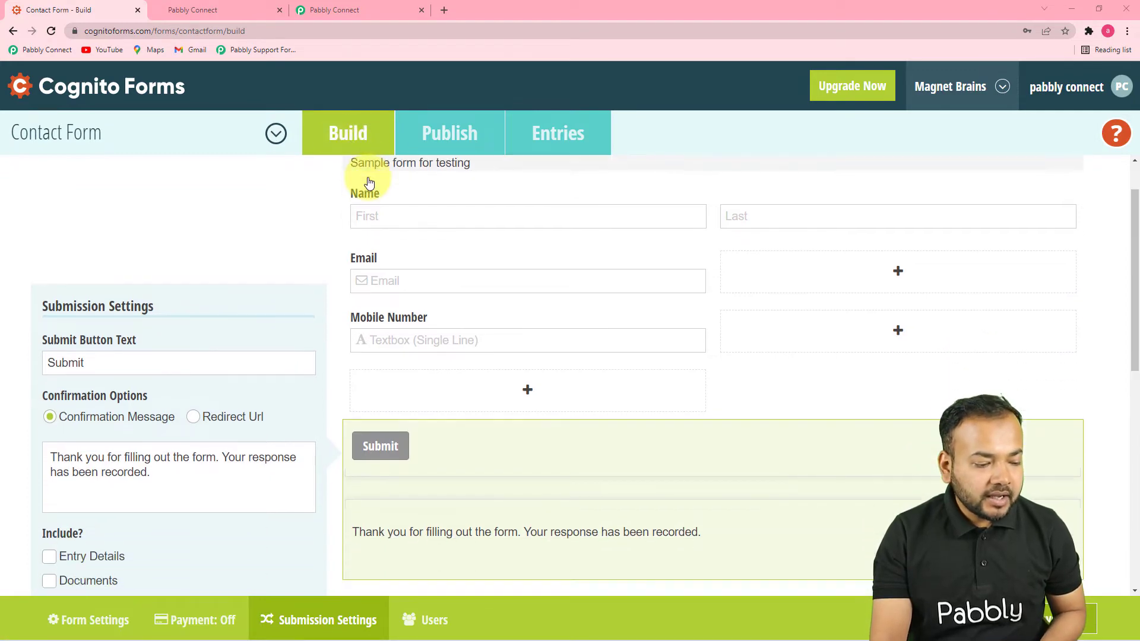
pyautogui.scroll(-7, 369, 182)
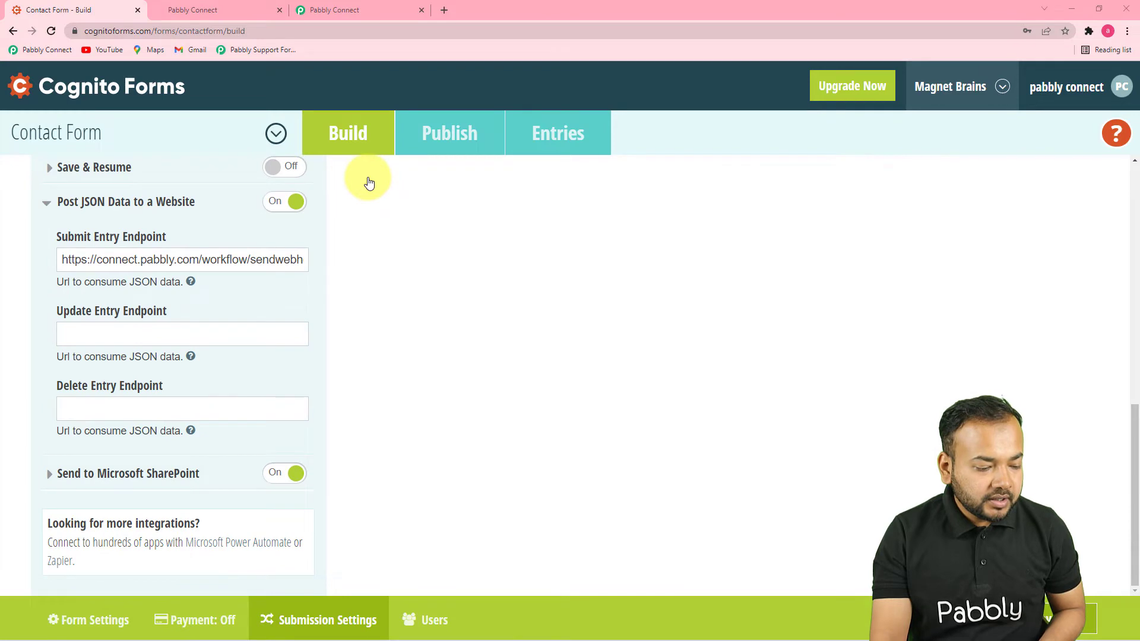
pyautogui.click(341, 618)
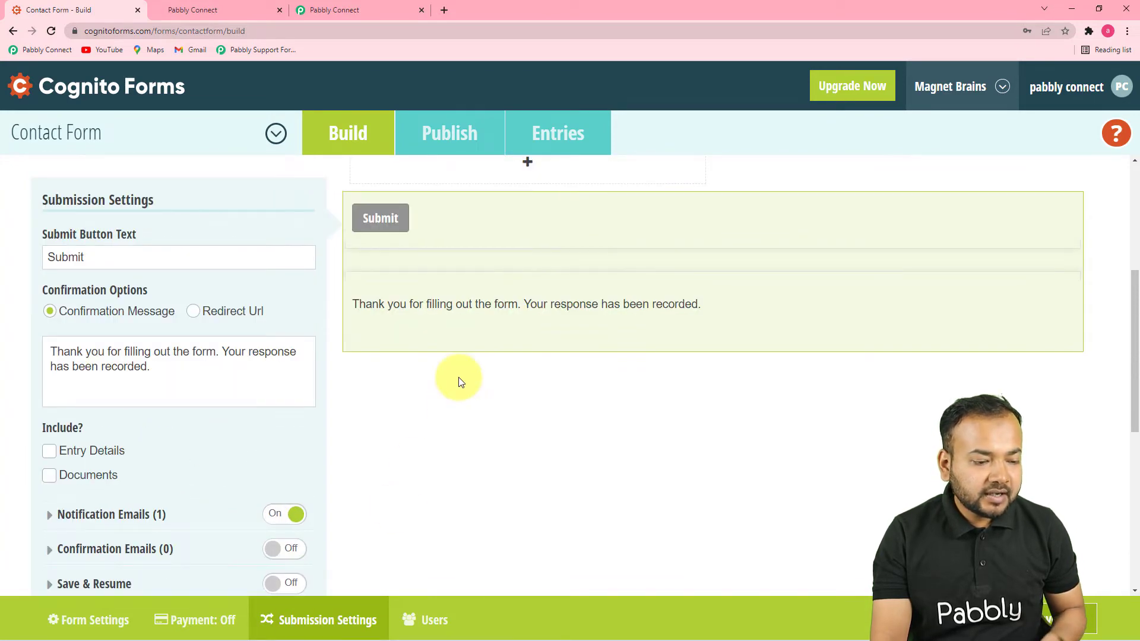
pyautogui.scroll(-5, 458, 382)
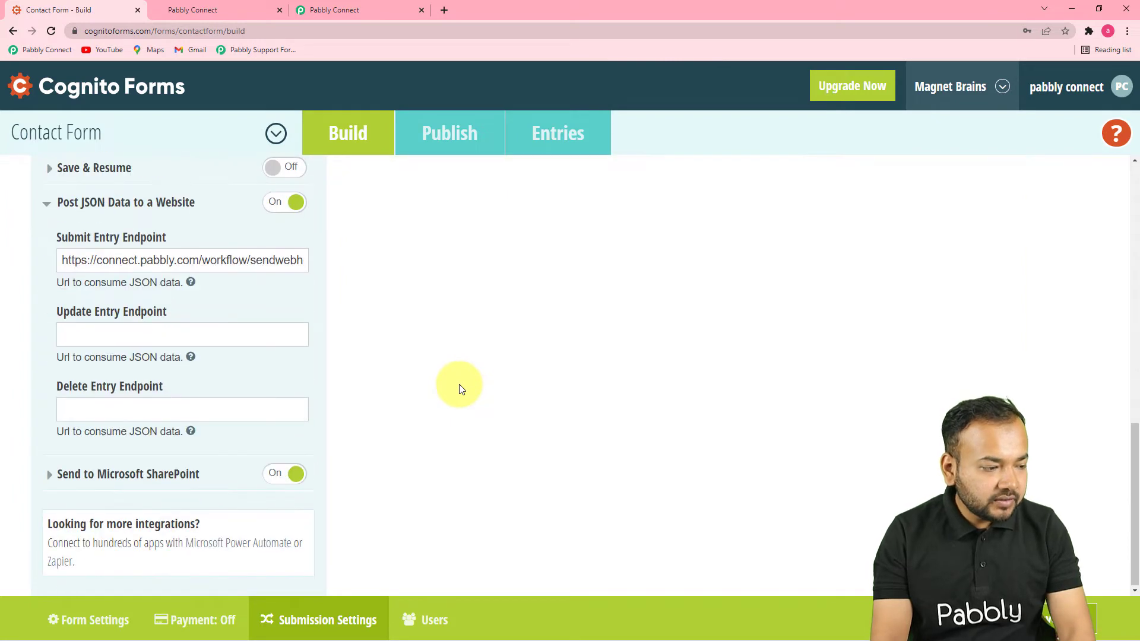
pyautogui.click(46, 323)
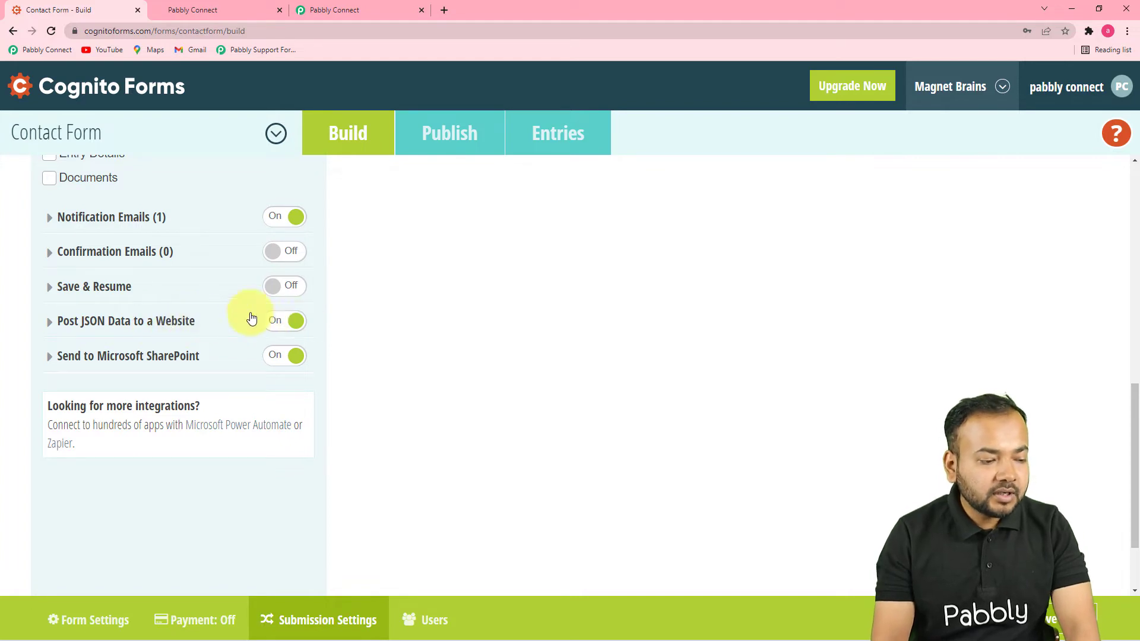
pyautogui.click(113, 323)
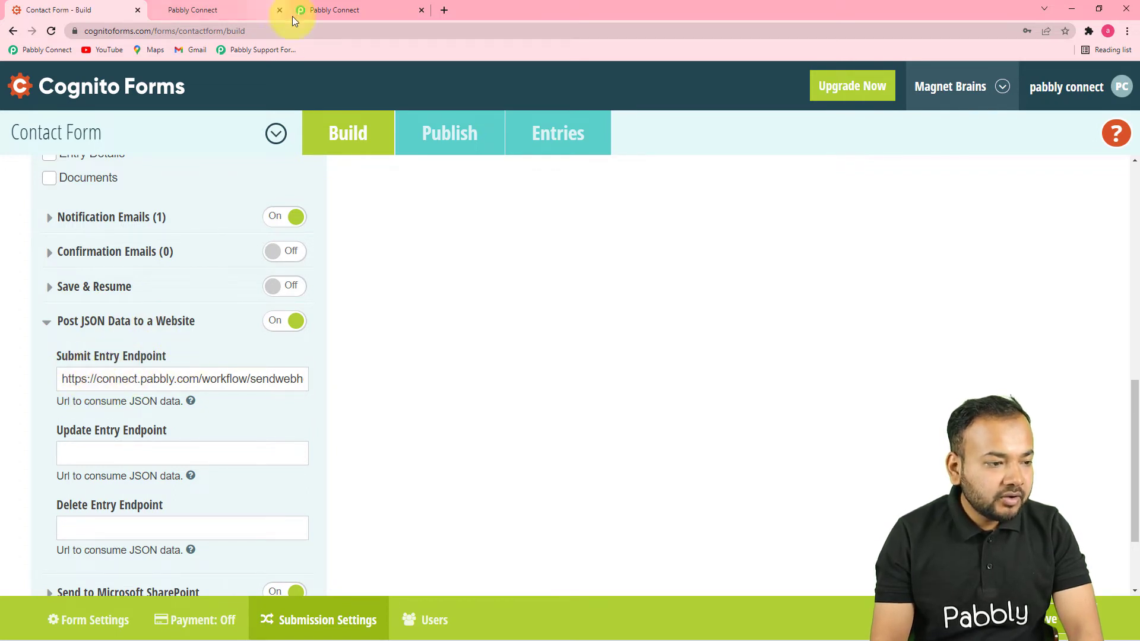
# Step: Replace the Contact Form's Submit Entry Endpoint with the copied Pabbly webhook URL, then go to Publish
pyautogui.click(325, 10)
pyautogui.click(945, 303)
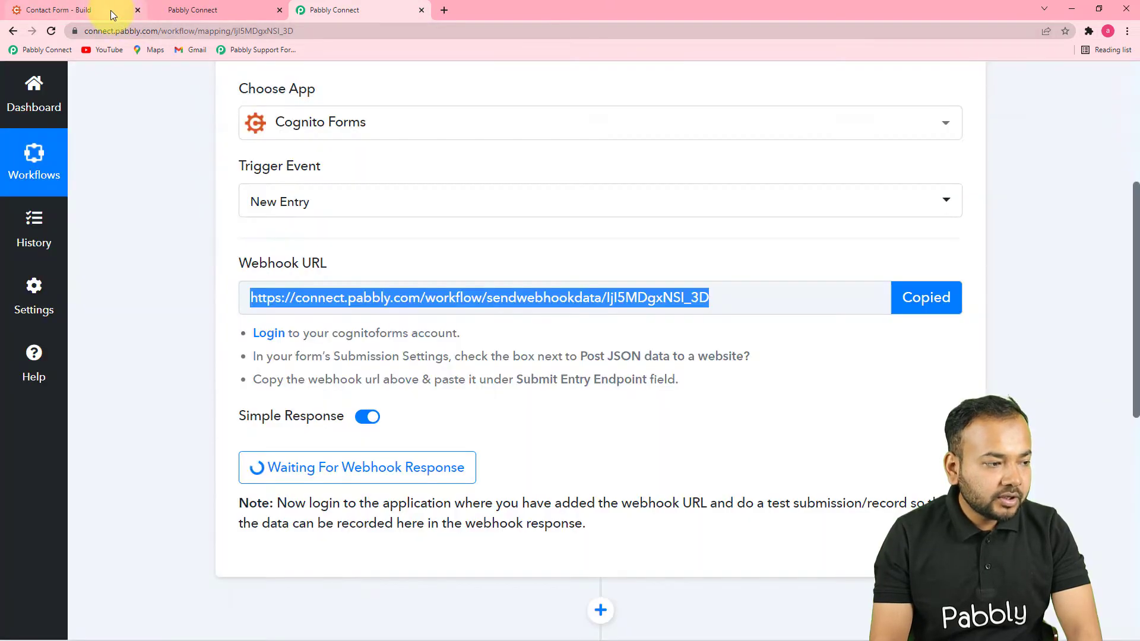
pyautogui.click(112, 11)
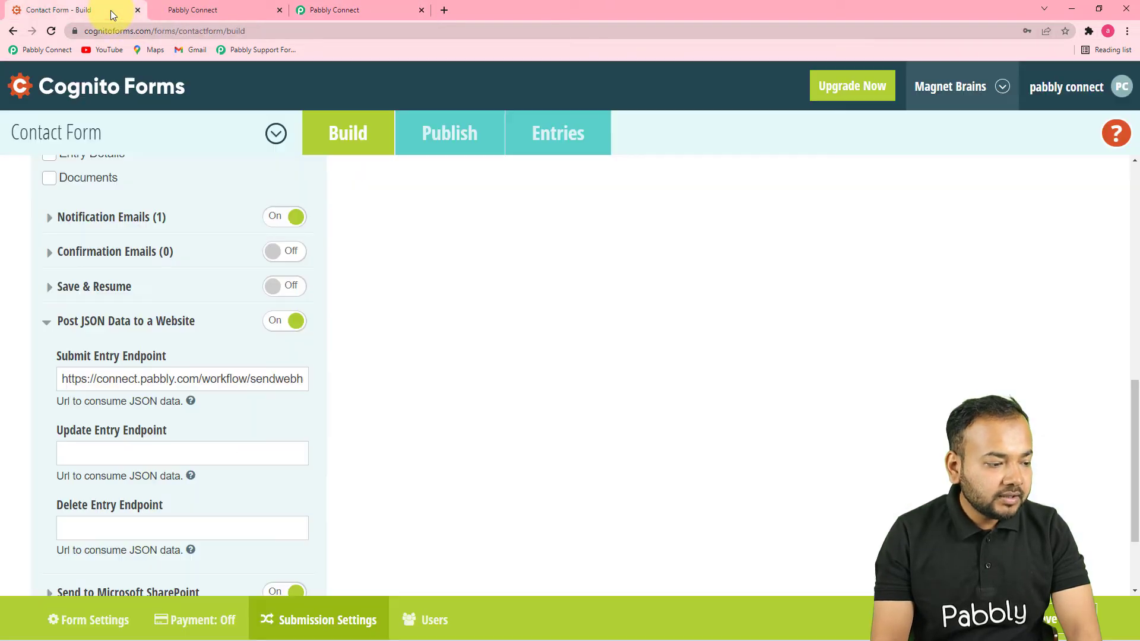
pyautogui.tripleClick(93, 381)
pyautogui.press('BackSpace')
pyautogui.rightClick(94, 381)
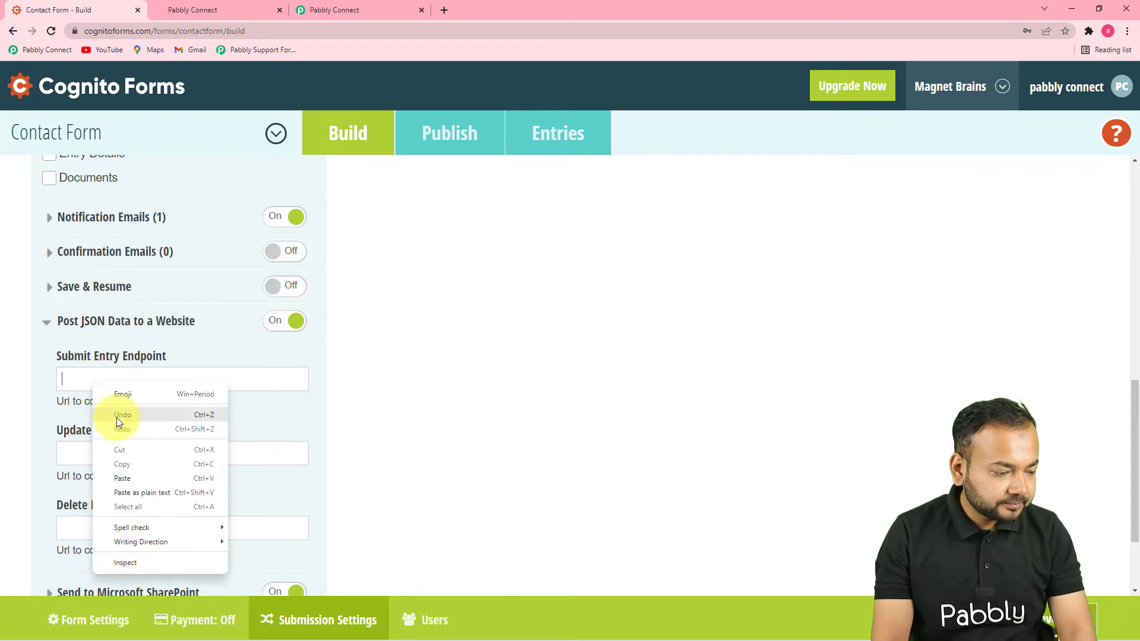
pyautogui.click(130, 478)
pyautogui.scroll(-2, 209, 421)
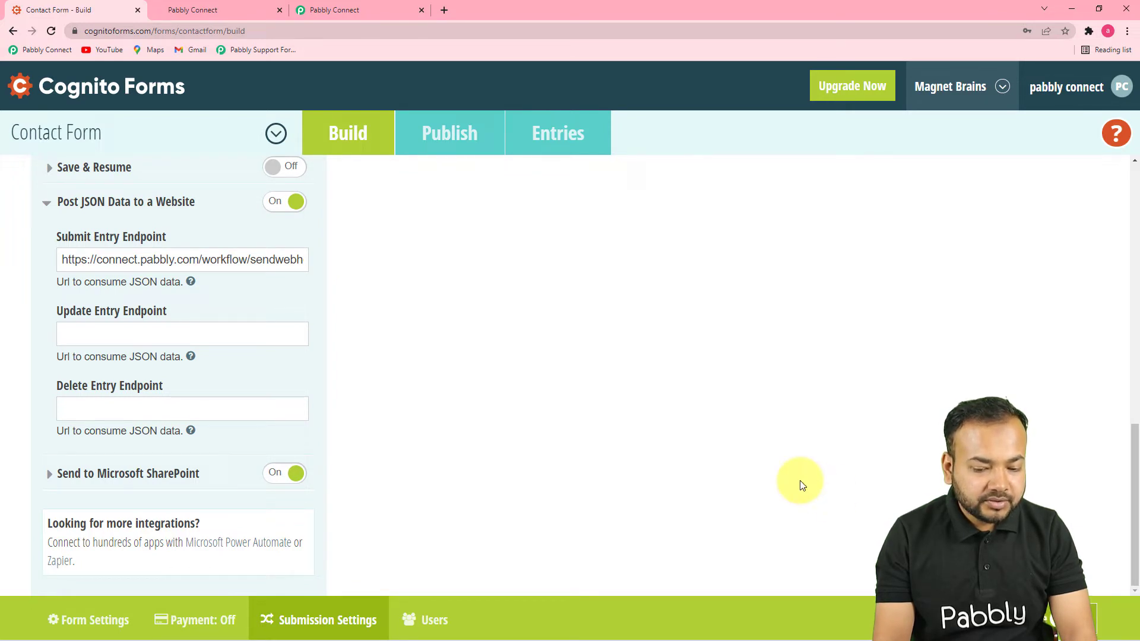
pyautogui.click(449, 134)
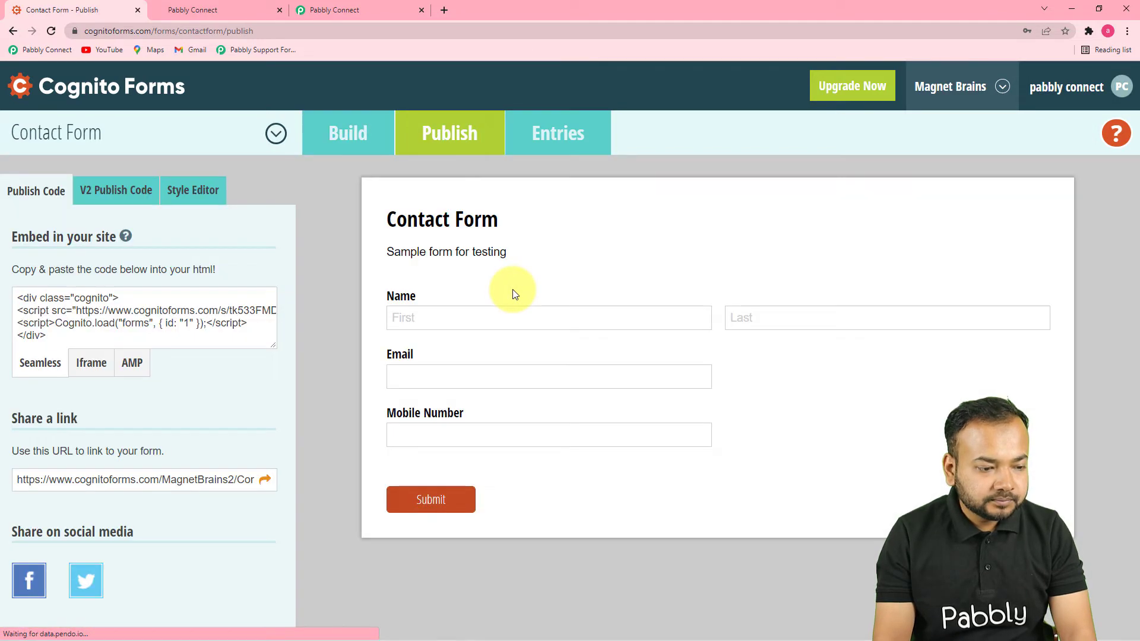
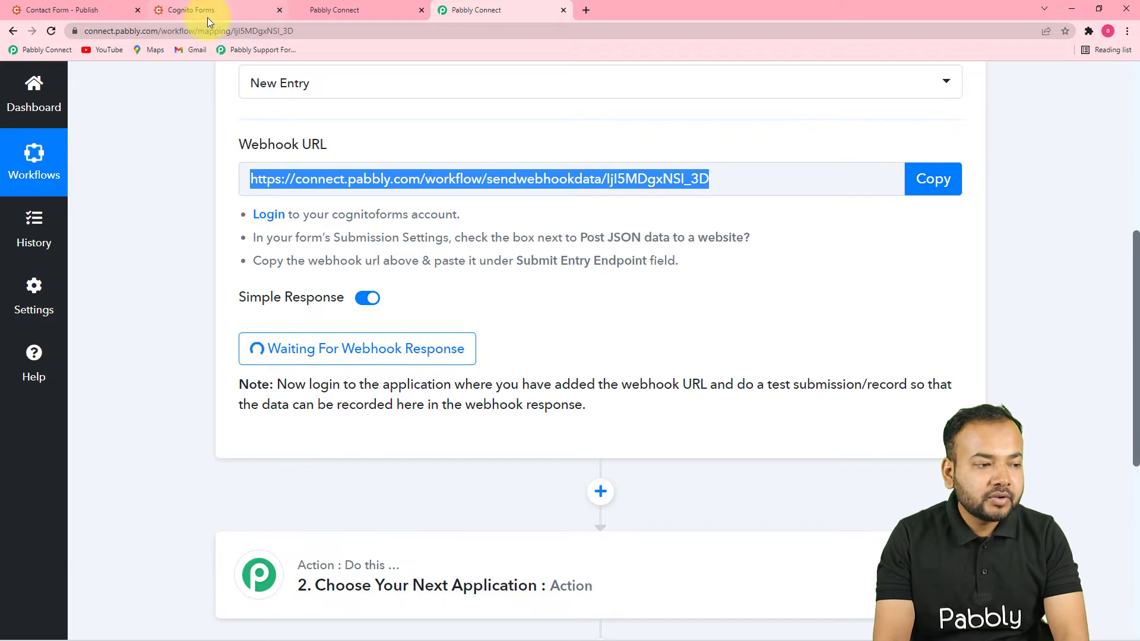
# Step: Fill the Cognito Contact Form's first name, last name, email and mobile number with test values and submit it
pyautogui.click(208, 11)
pyautogui.click(307, 246)
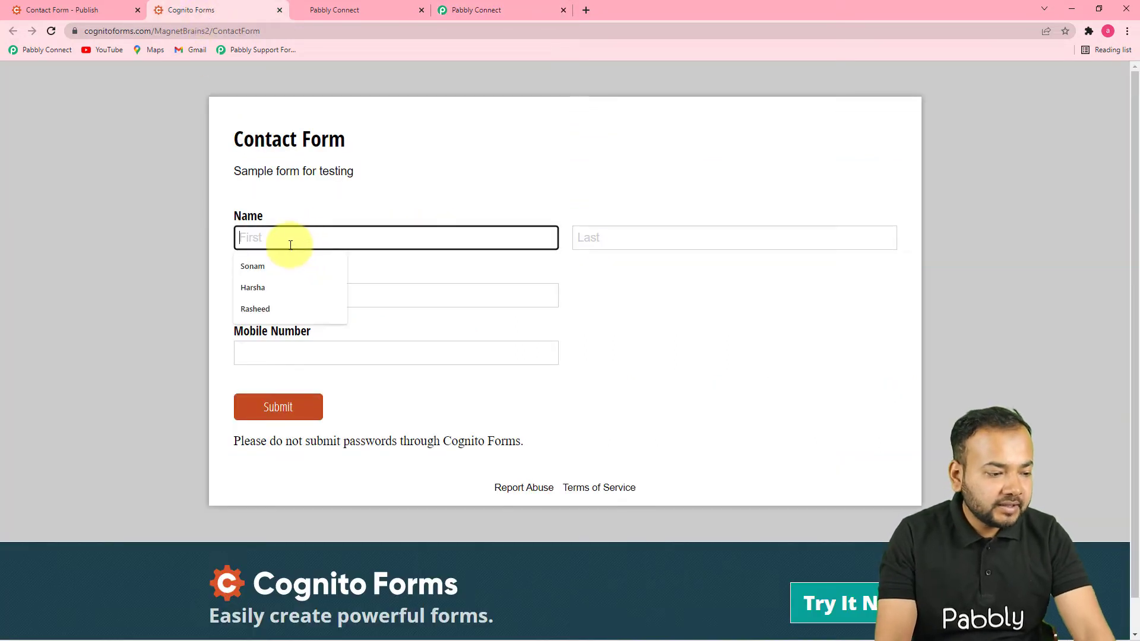
pyautogui.click(276, 309)
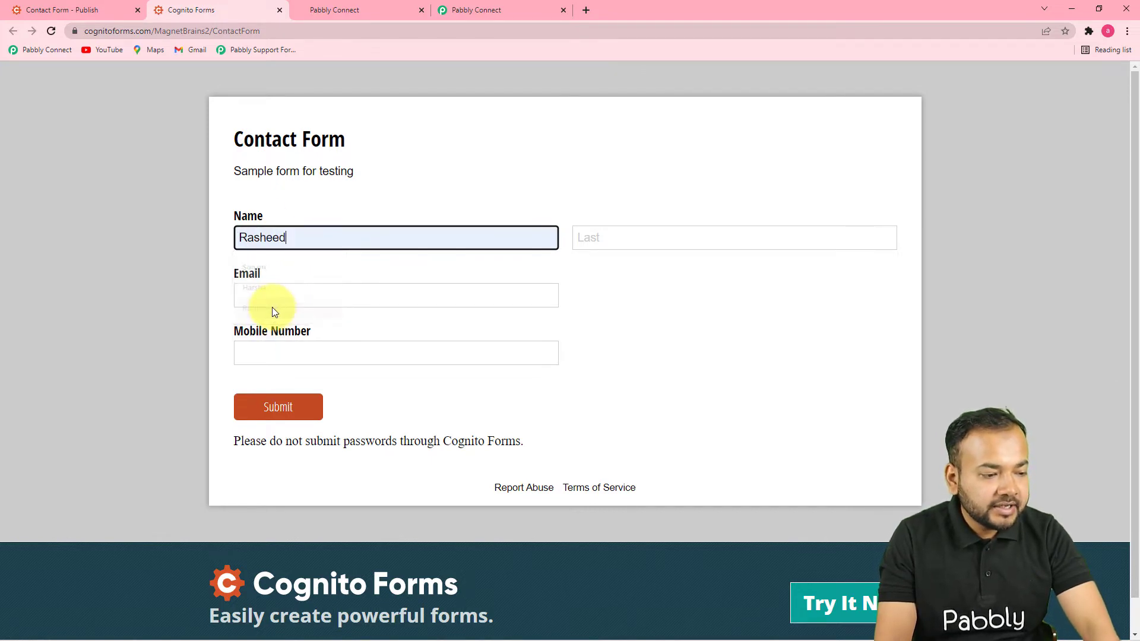
pyautogui.click(631, 241)
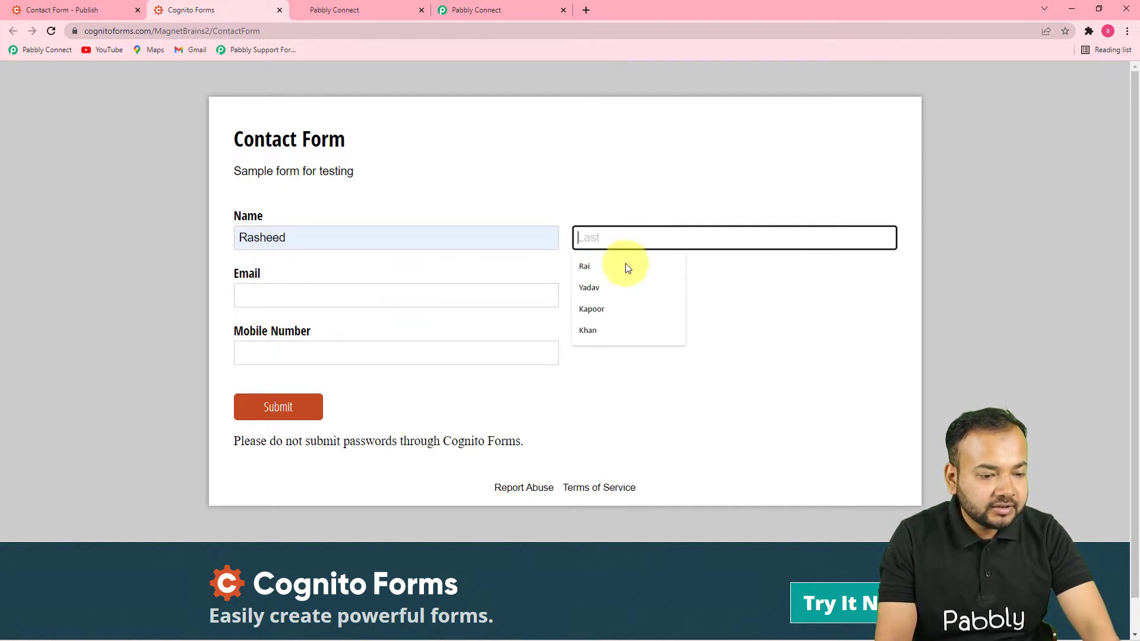
pyautogui.click(604, 329)
pyautogui.click(403, 301)
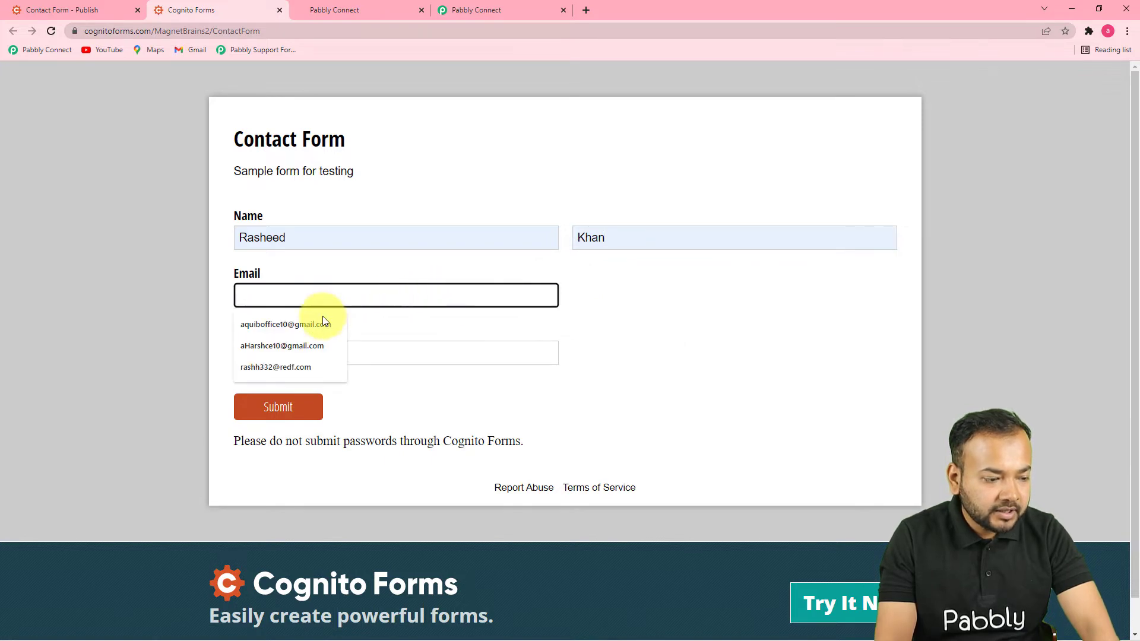
pyautogui.click(295, 349)
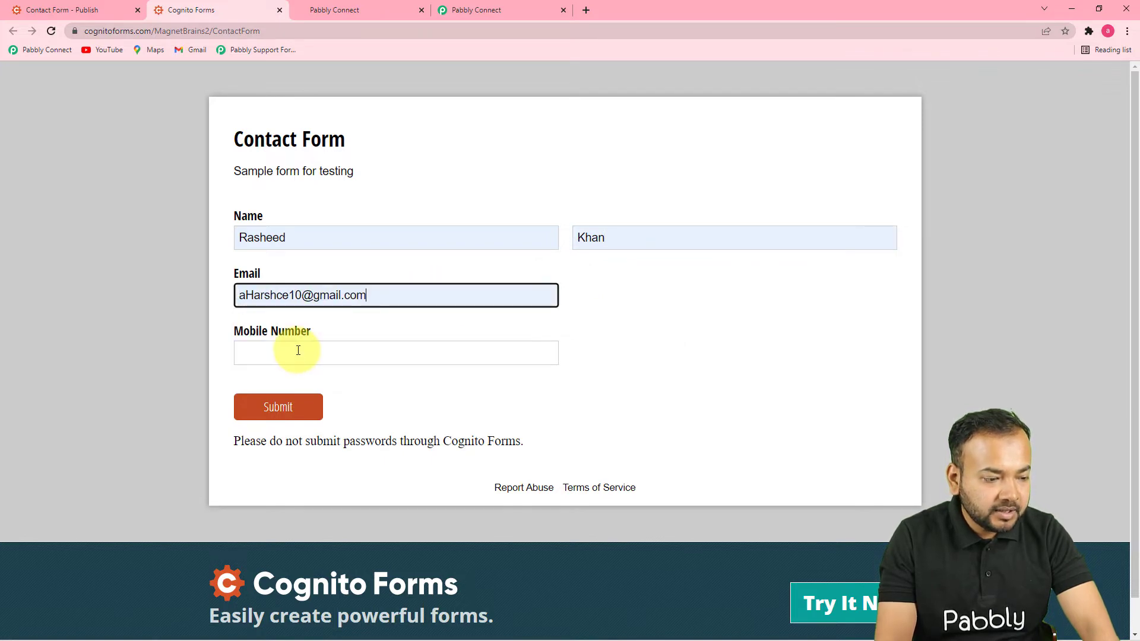
pyautogui.click(352, 354)
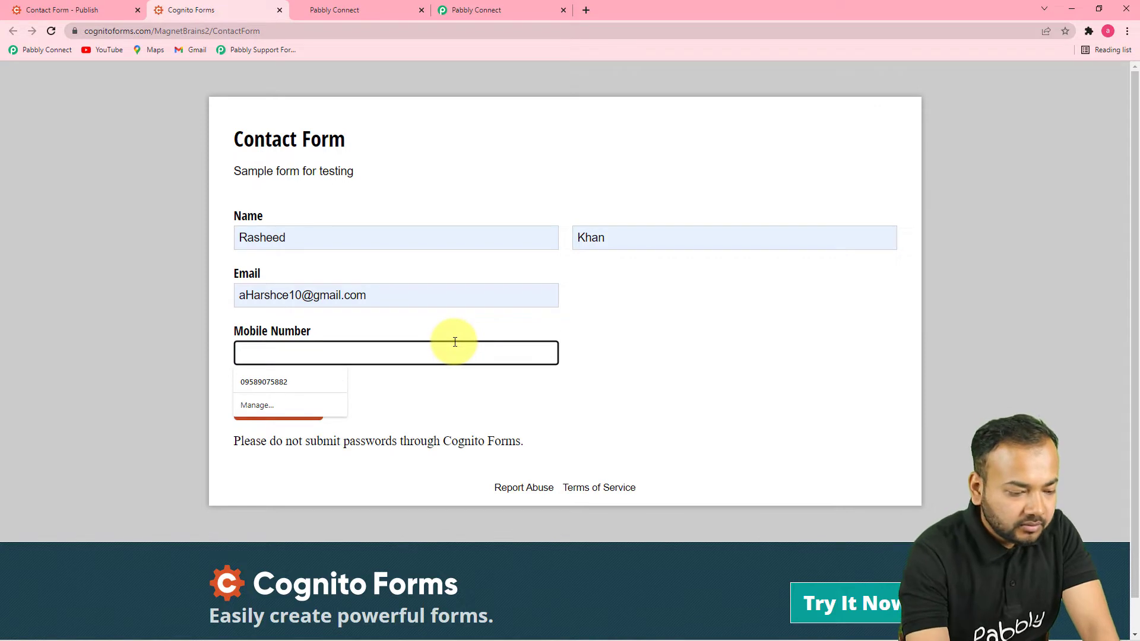
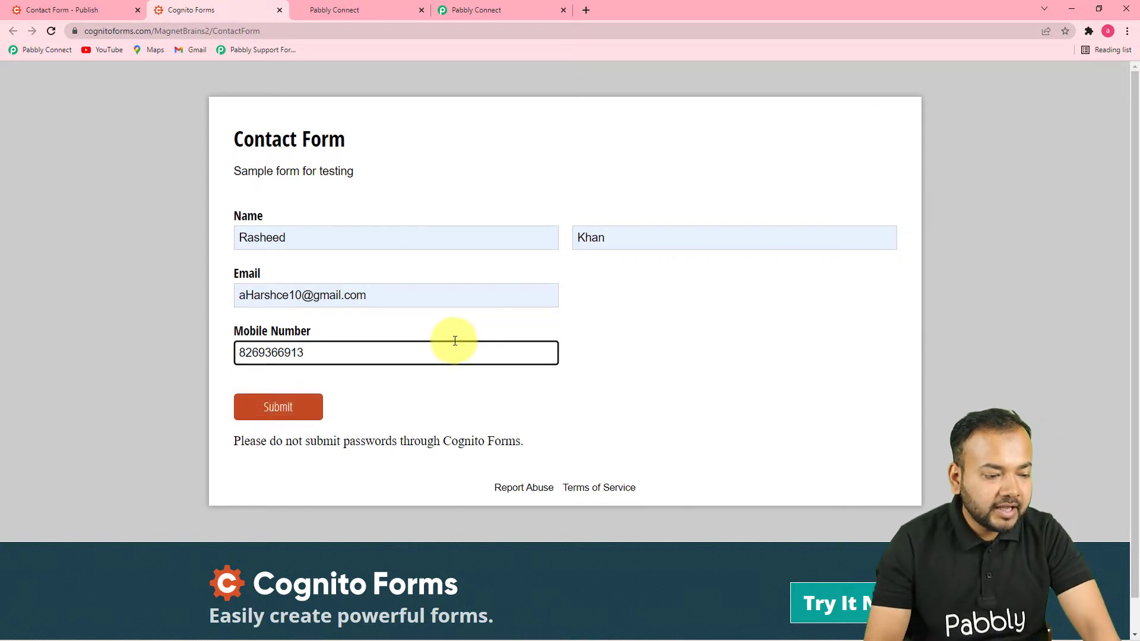
pyautogui.click(305, 418)
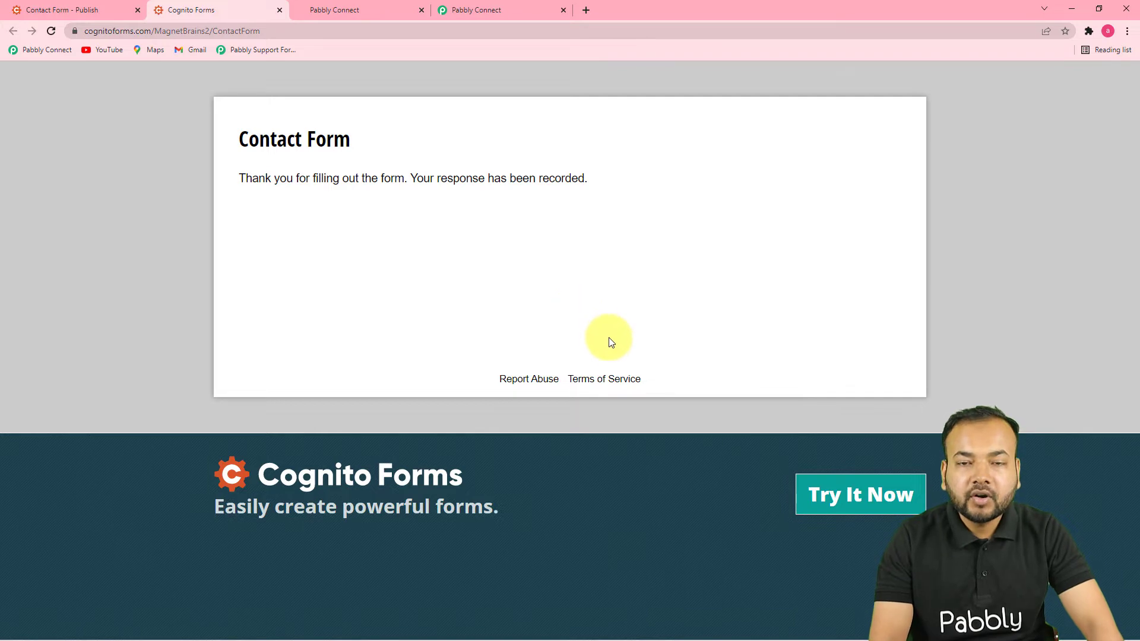
# Step: Review the trigger's captured name, email, mobile number, Submitted status and Id 1-9, down to the action step
pyautogui.click(463, 7)
pyautogui.scroll(-5, 558, 255)
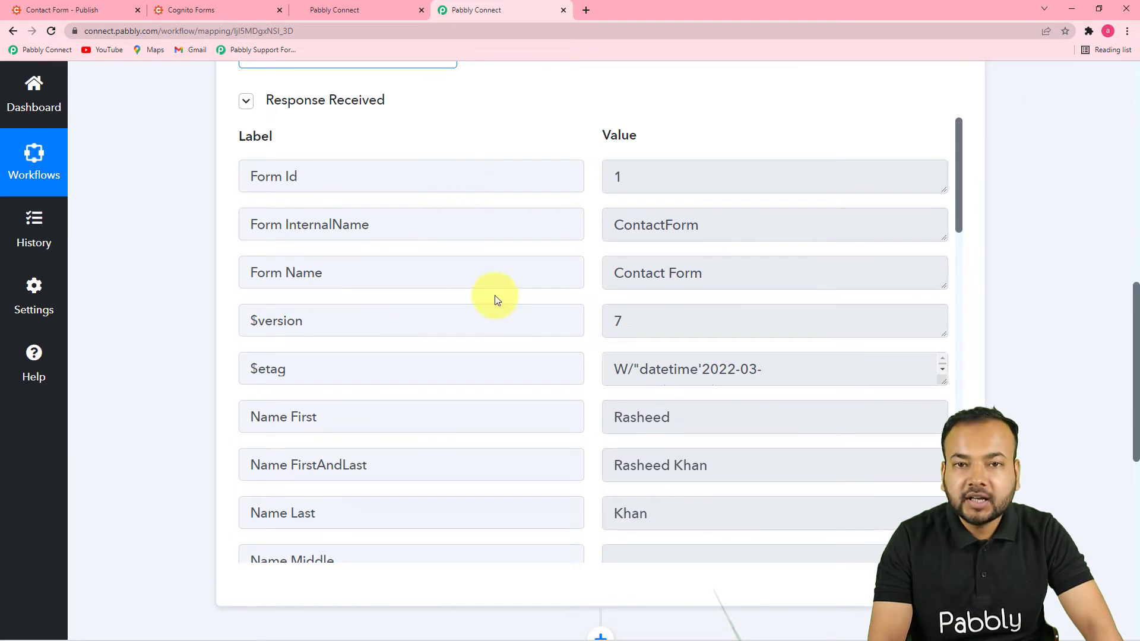
pyautogui.scroll(-1, 429, 282)
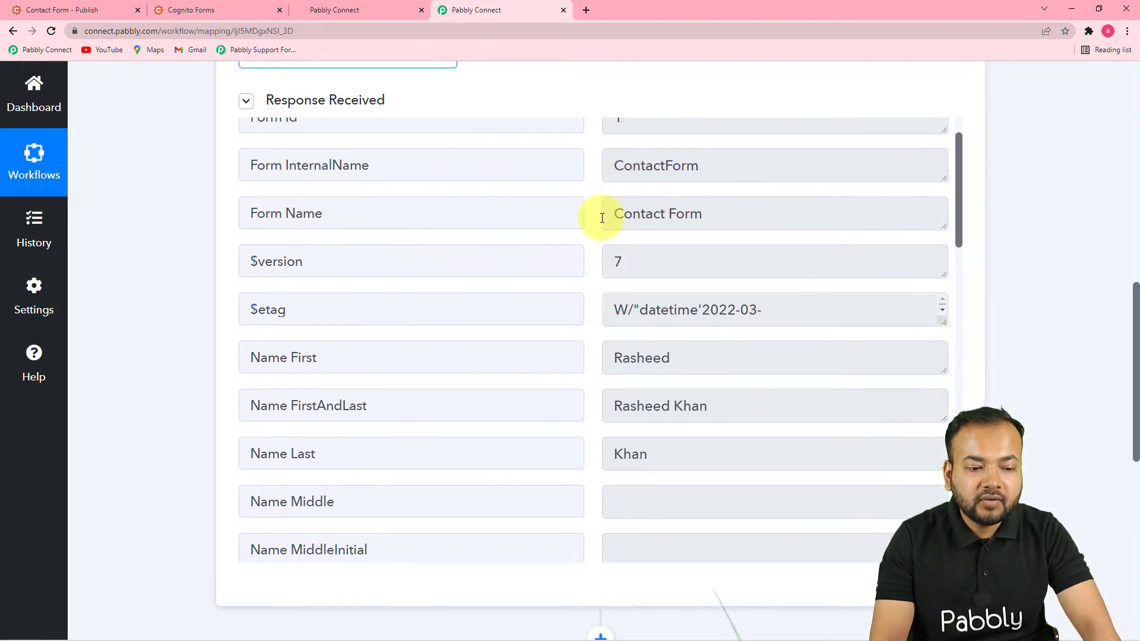
pyautogui.scroll(-5, 613, 376)
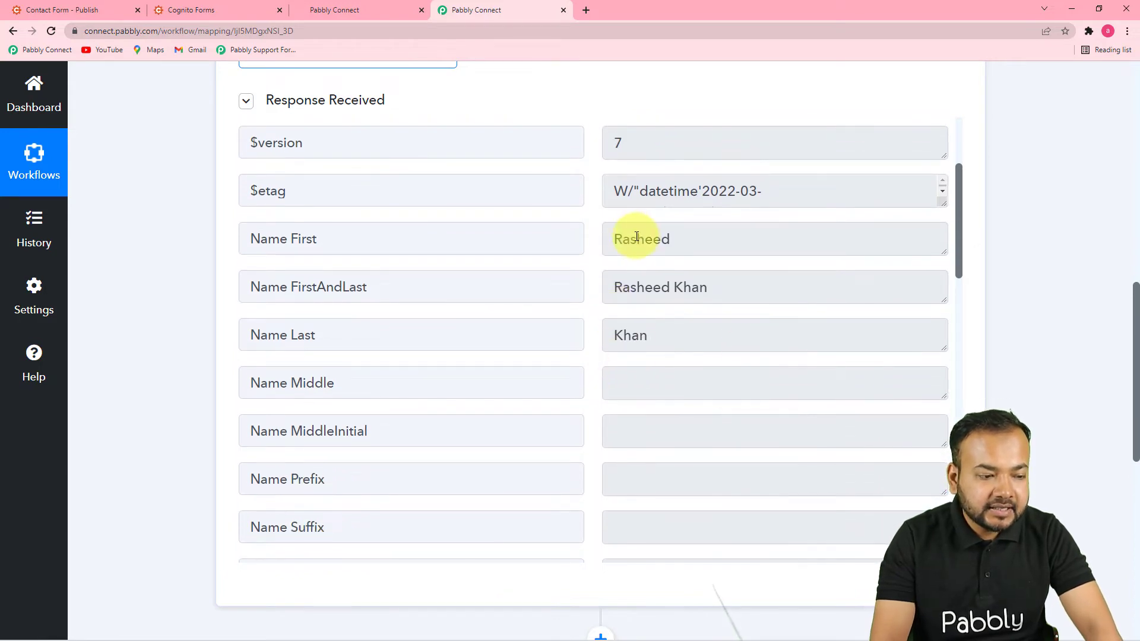
pyautogui.scroll(-7, 623, 399)
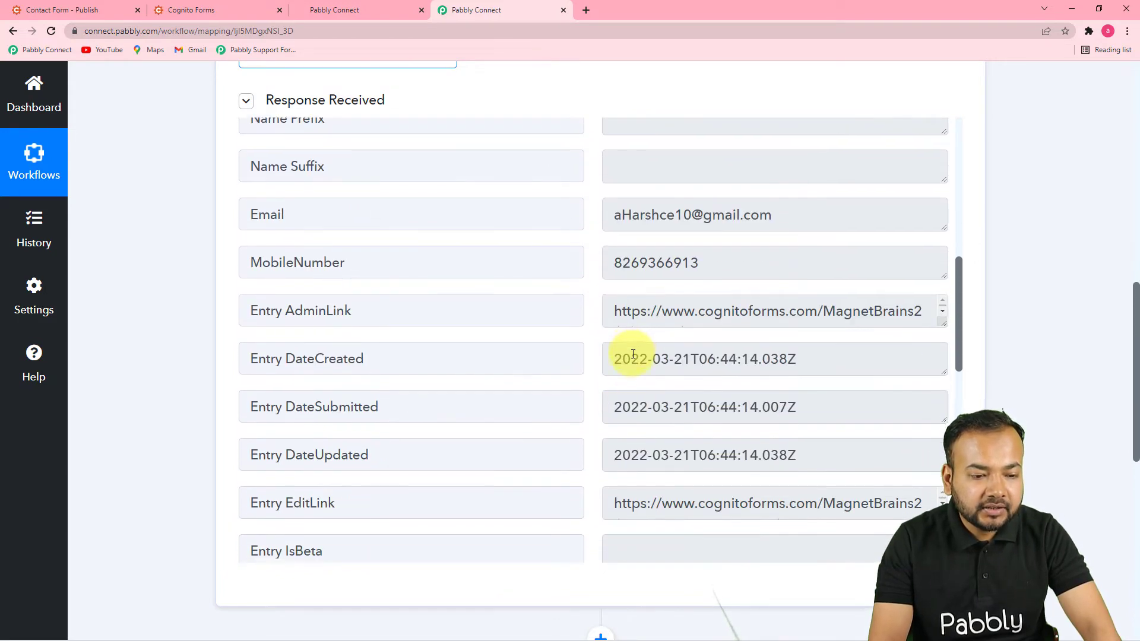
pyautogui.scroll(-10, 632, 360)
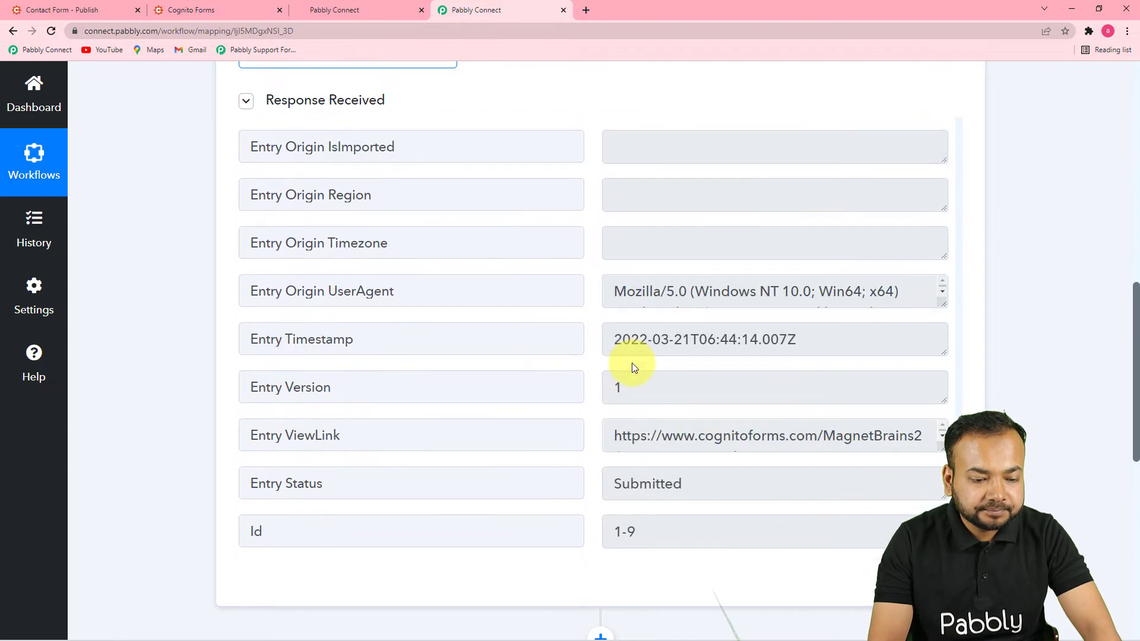
pyautogui.scroll(-2, 1033, 395)
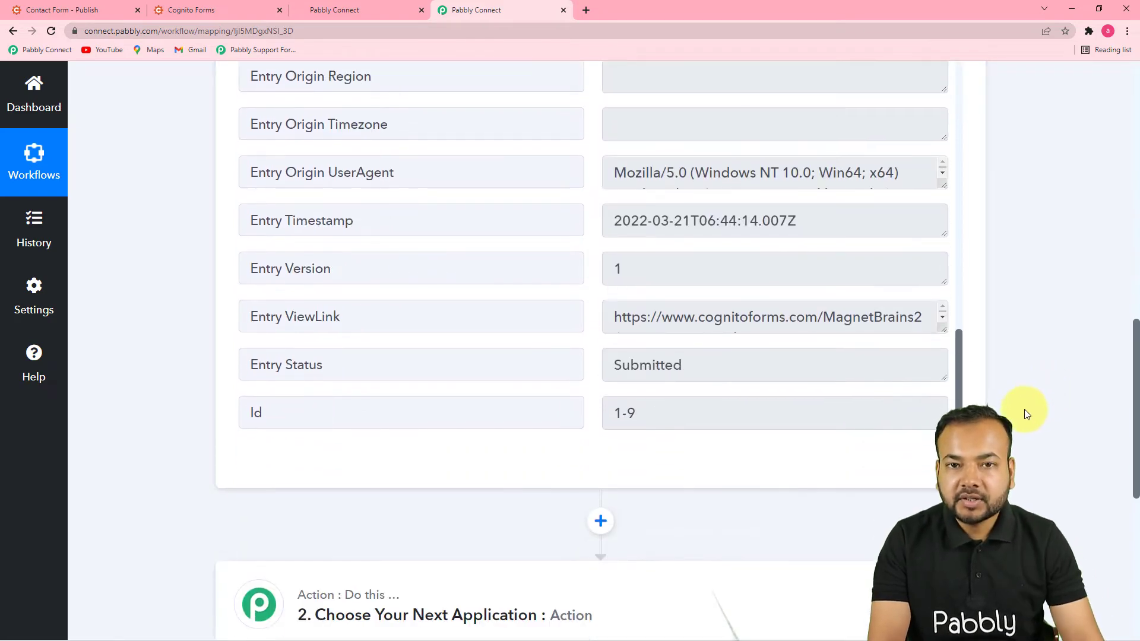
pyautogui.scroll(-3, 1031, 417)
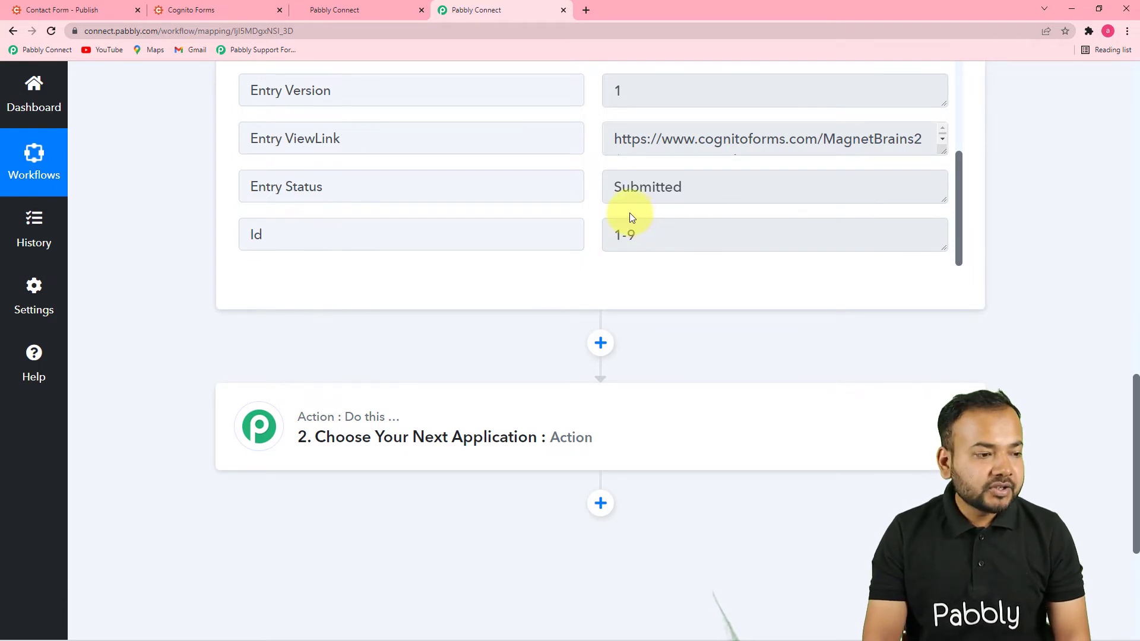
pyautogui.scroll(-4, 629, 275)
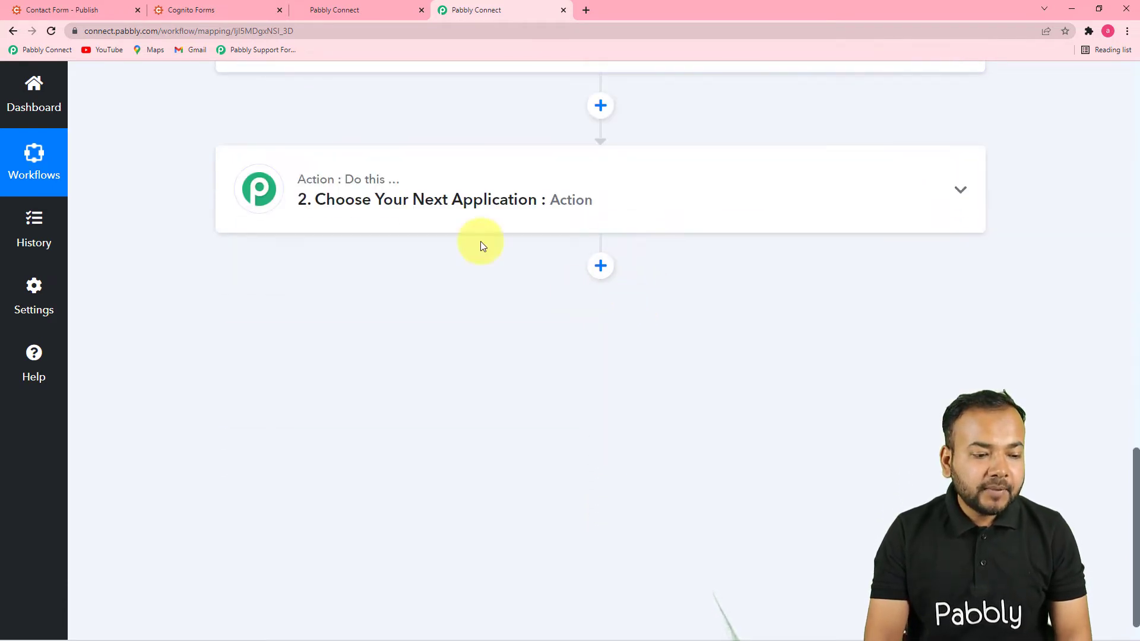
# Step: Set the second step's app to HighLevel by searching 'high'
pyautogui.click(425, 200)
pyautogui.scroll(-1, 428, 202)
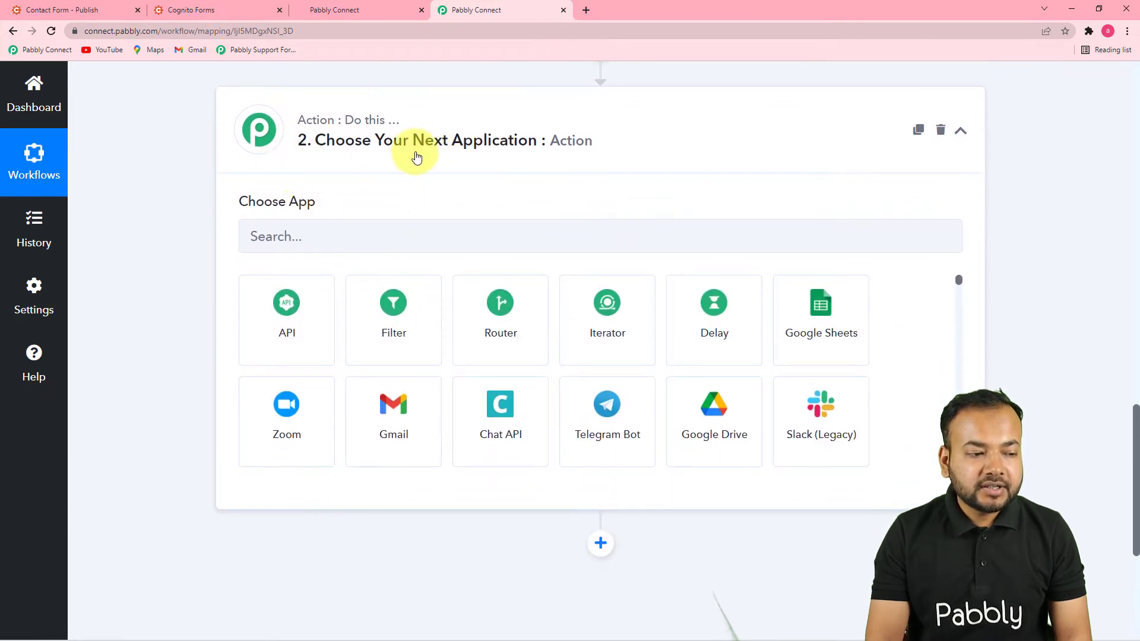
pyautogui.click(327, 246)
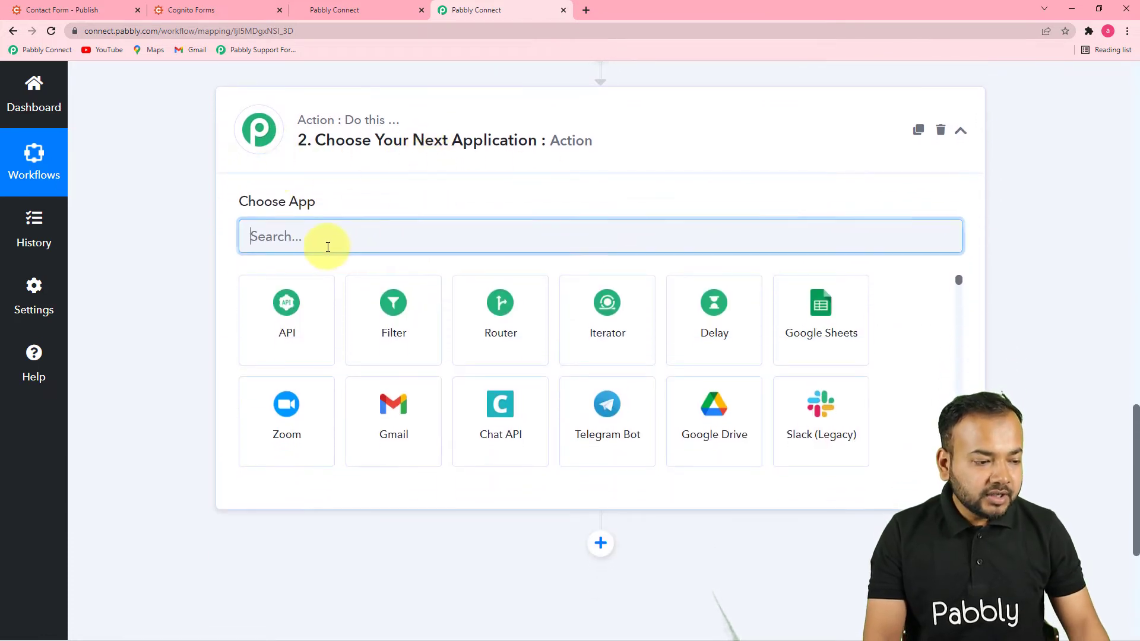
pyautogui.write('go')
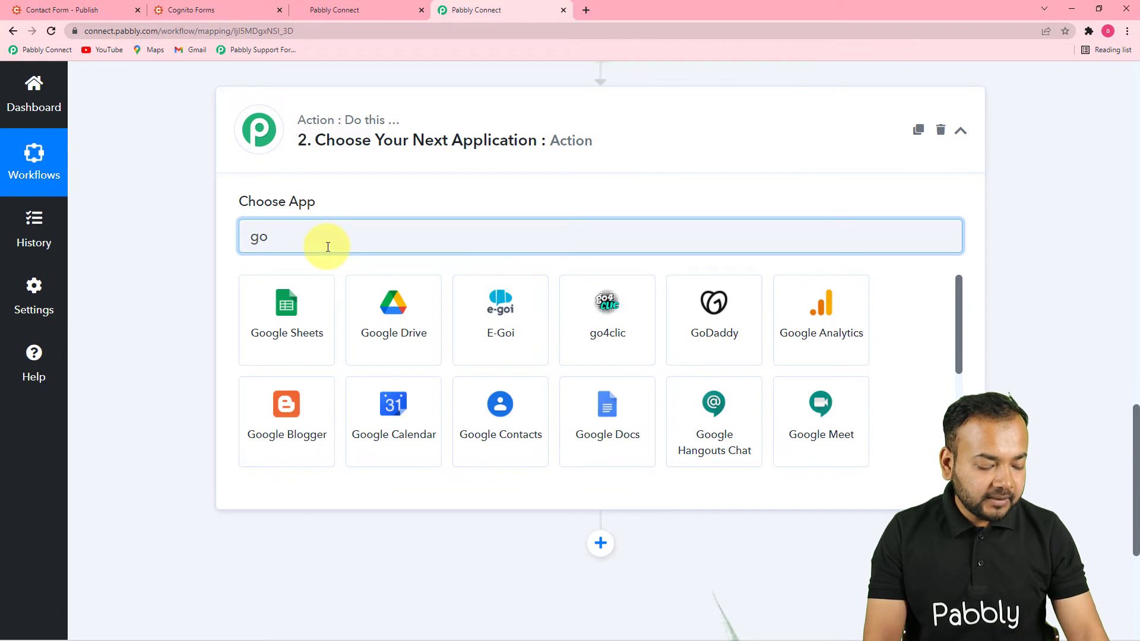
pyautogui.write('high')
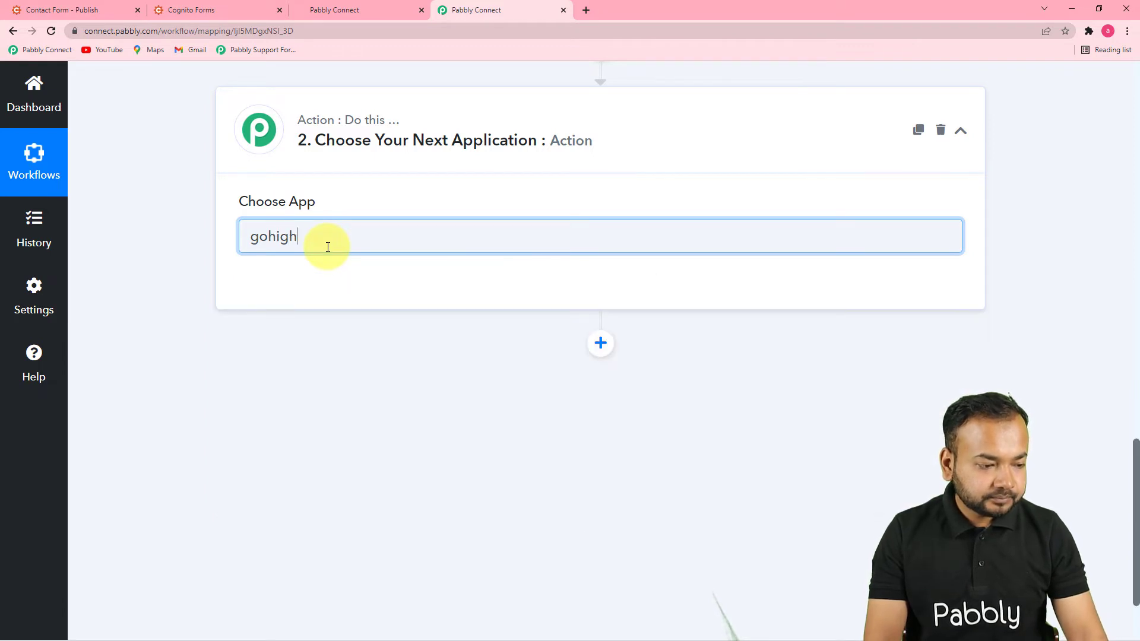
pyautogui.press('BackSpace')
pyautogui.press('BackSpace')
pyautogui.press('BackSpace')
pyautogui.press('BackSpace')
pyautogui.press('BackSpace')
pyautogui.press('BackSpace')
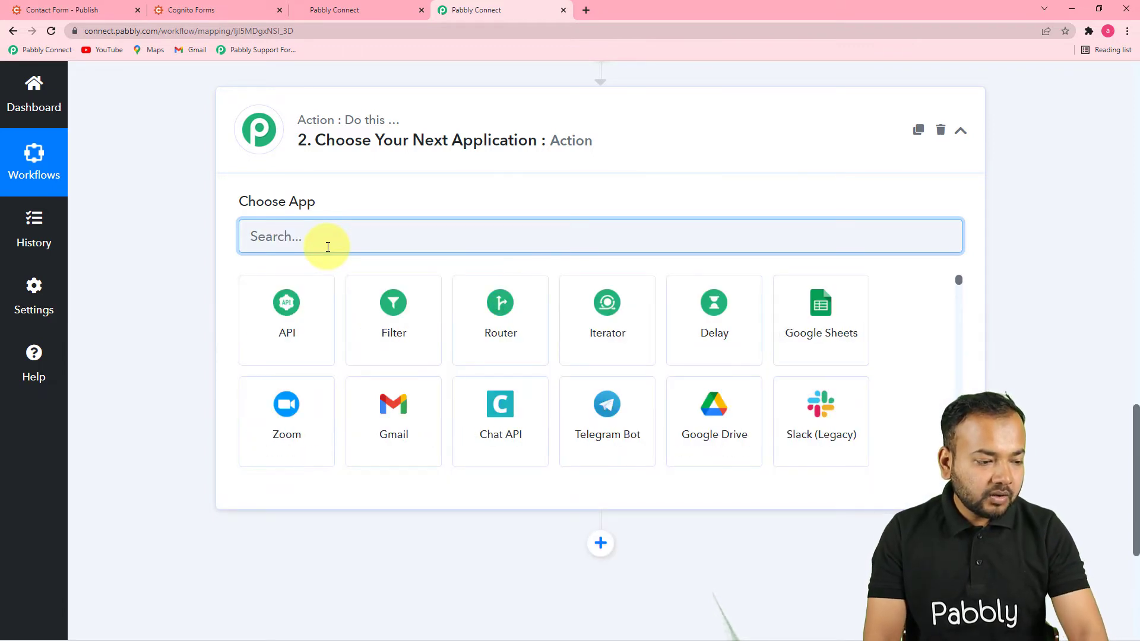
pyautogui.write('hi')
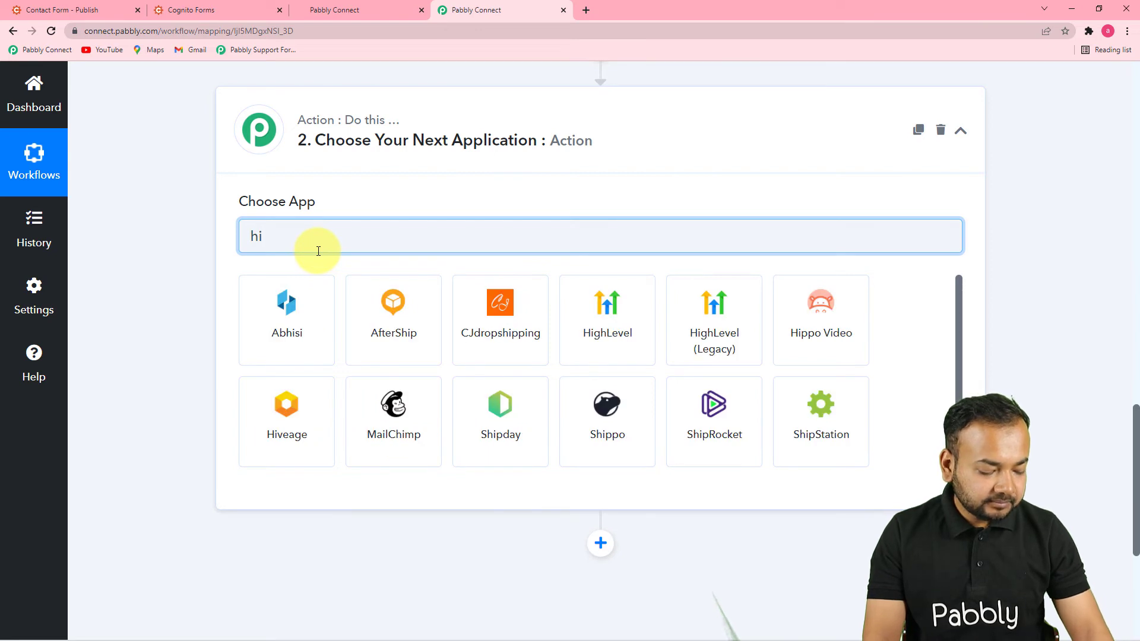
pyautogui.write('gh')
pyautogui.click(284, 332)
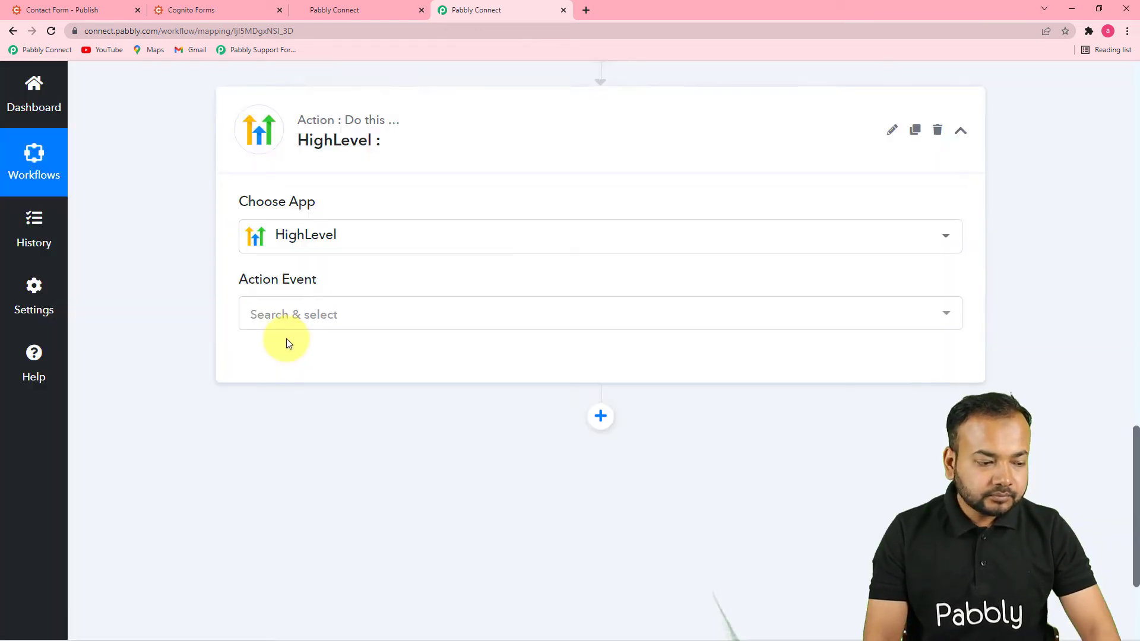
# Step: Choose Create Contact as the HighLevel action event and start connecting an account
pyautogui.click(349, 321)
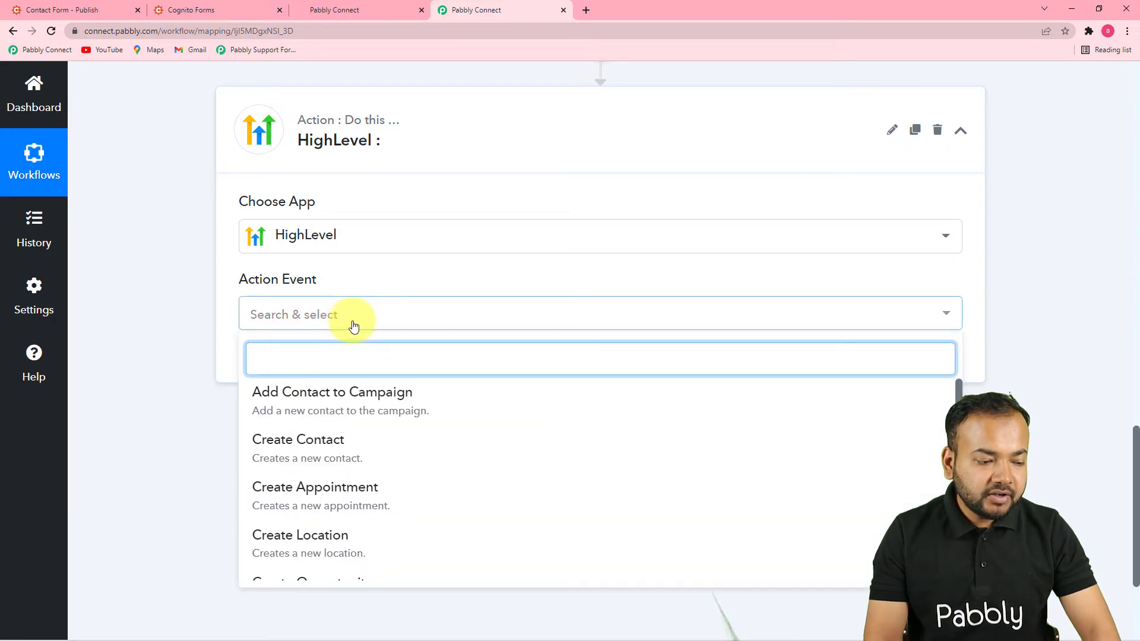
pyautogui.click(301, 454)
pyautogui.click(278, 363)
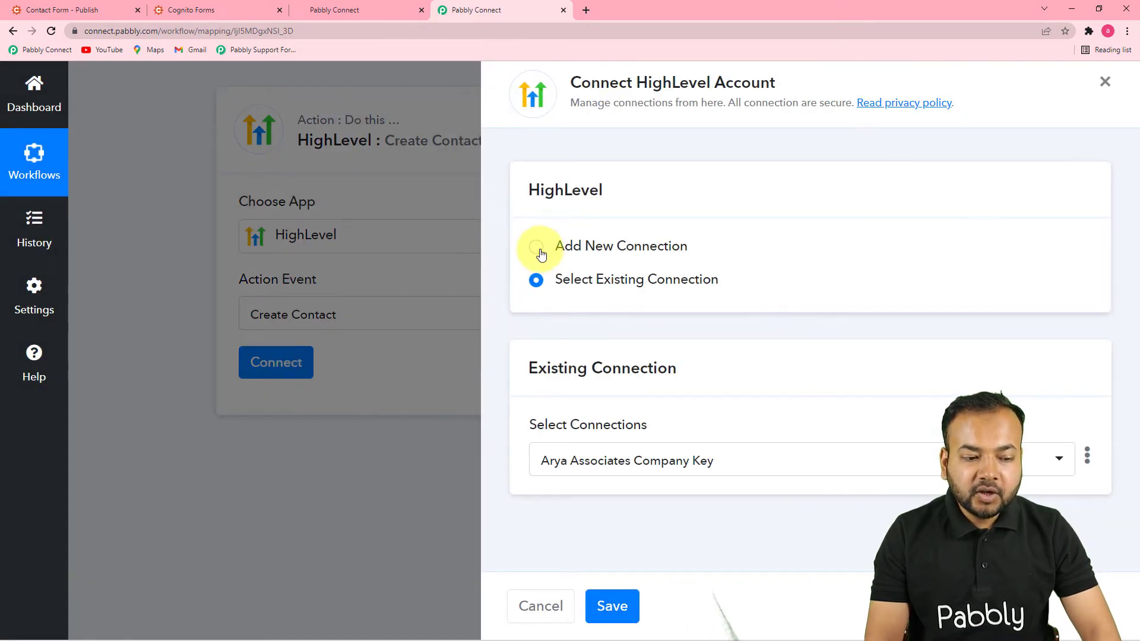
# Step: Choose Add New Connection for the HighLevel account, named HighLevel #5 with a Token field
pyautogui.click(540, 254)
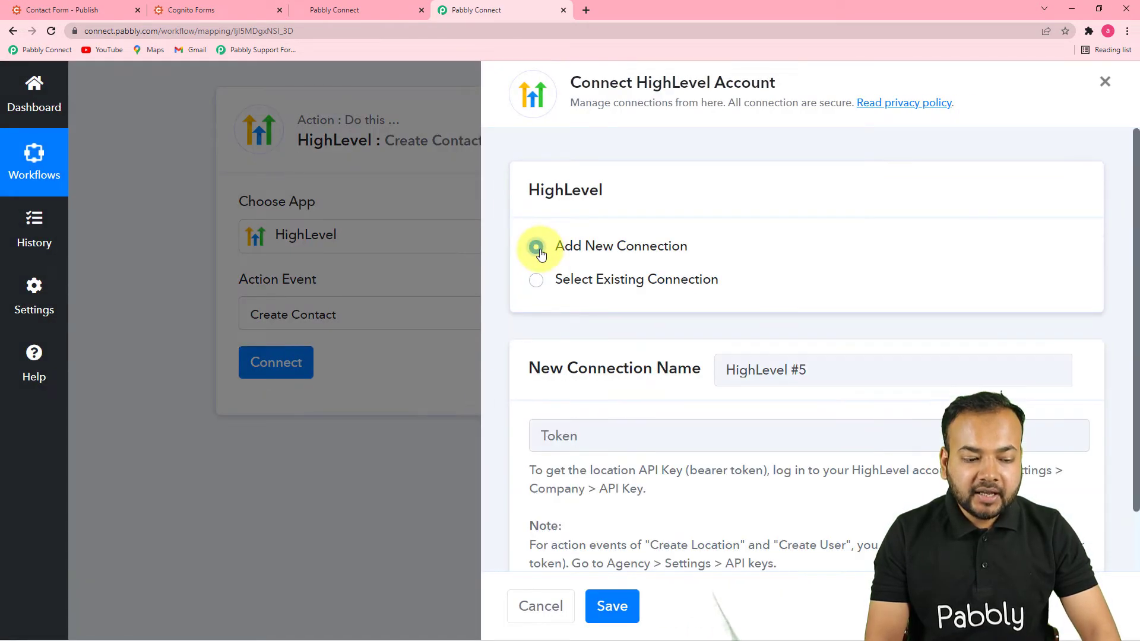
pyautogui.scroll(-1, 597, 321)
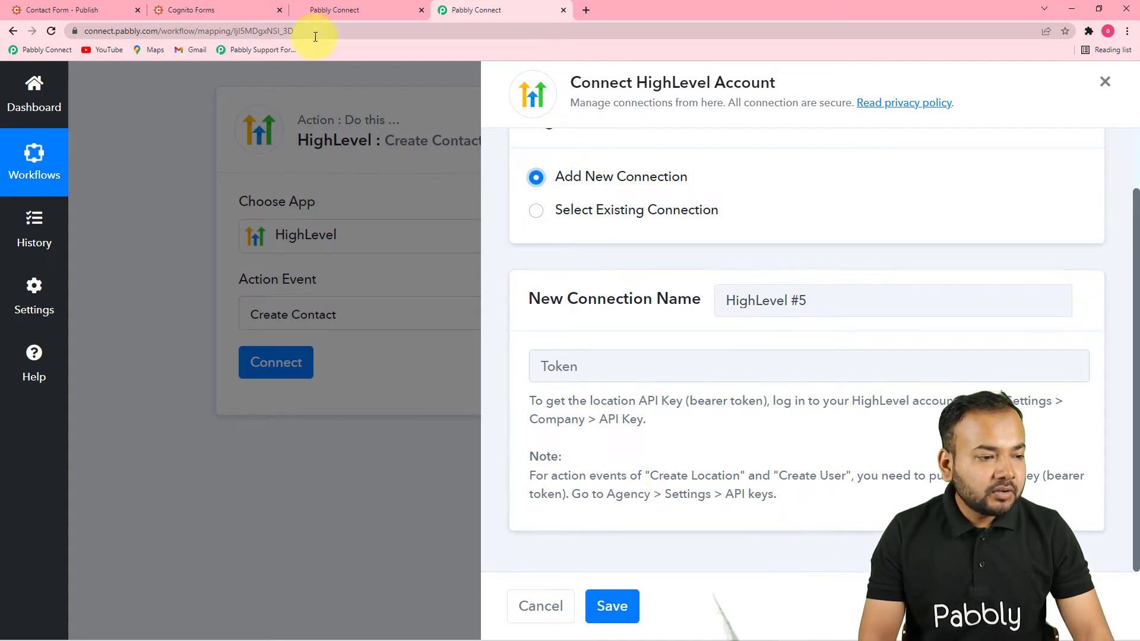
pyautogui.click(329, 12)
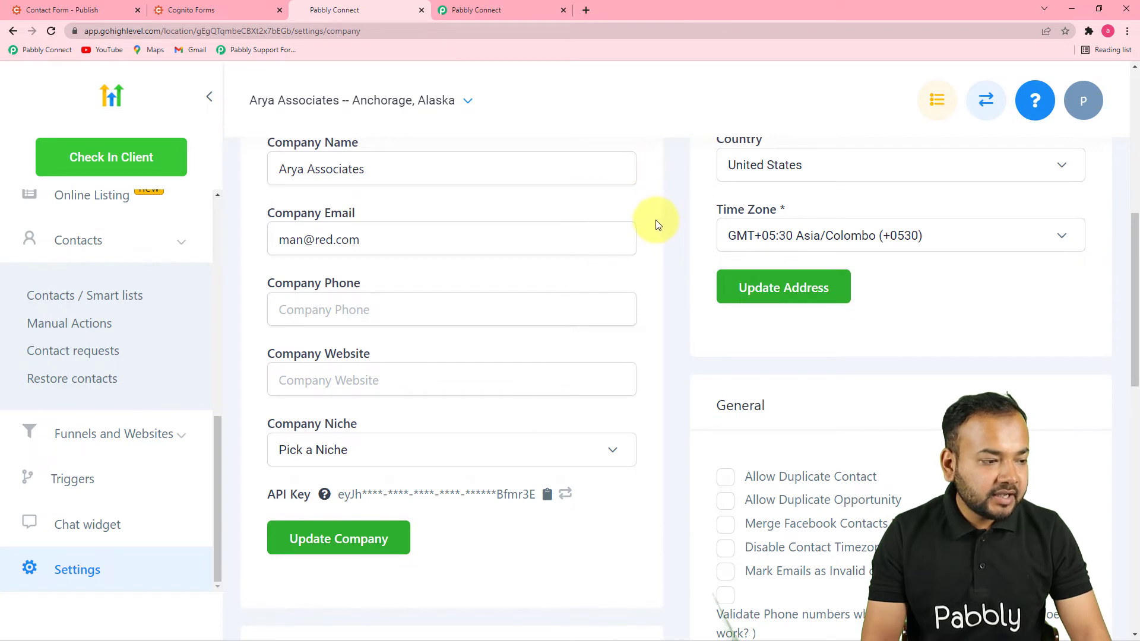
# Step: Copy the location API key from HighLevel's Company settings
pyautogui.scroll(6, 738, 190)
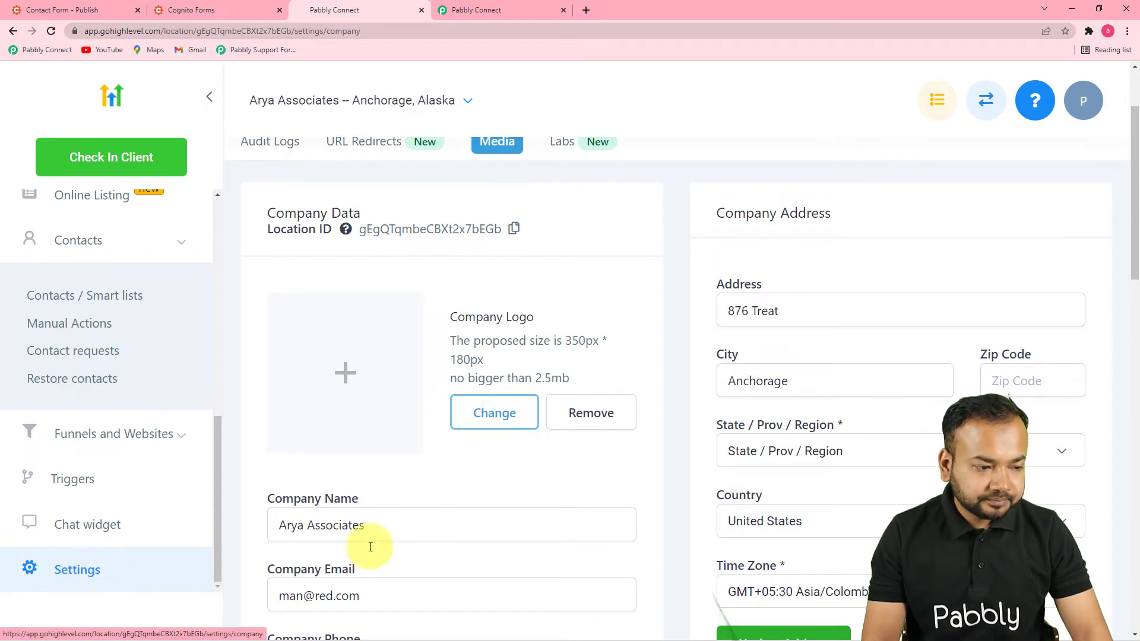
pyautogui.scroll(2, 494, 510)
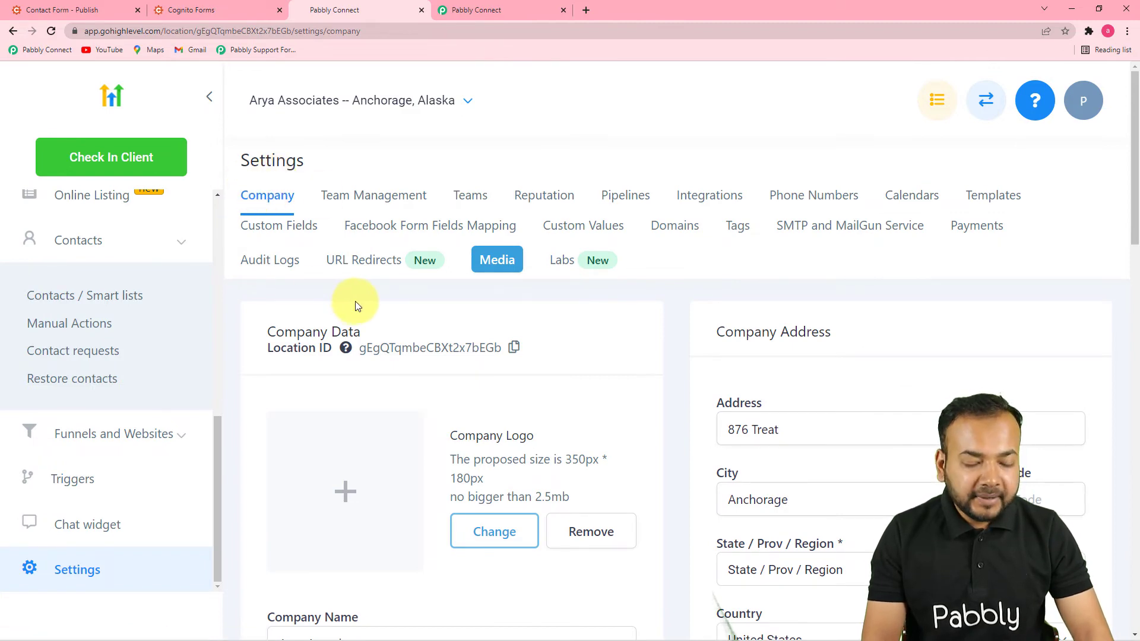
pyautogui.scroll(-8, 355, 303)
pyautogui.scroll(-5, 357, 301)
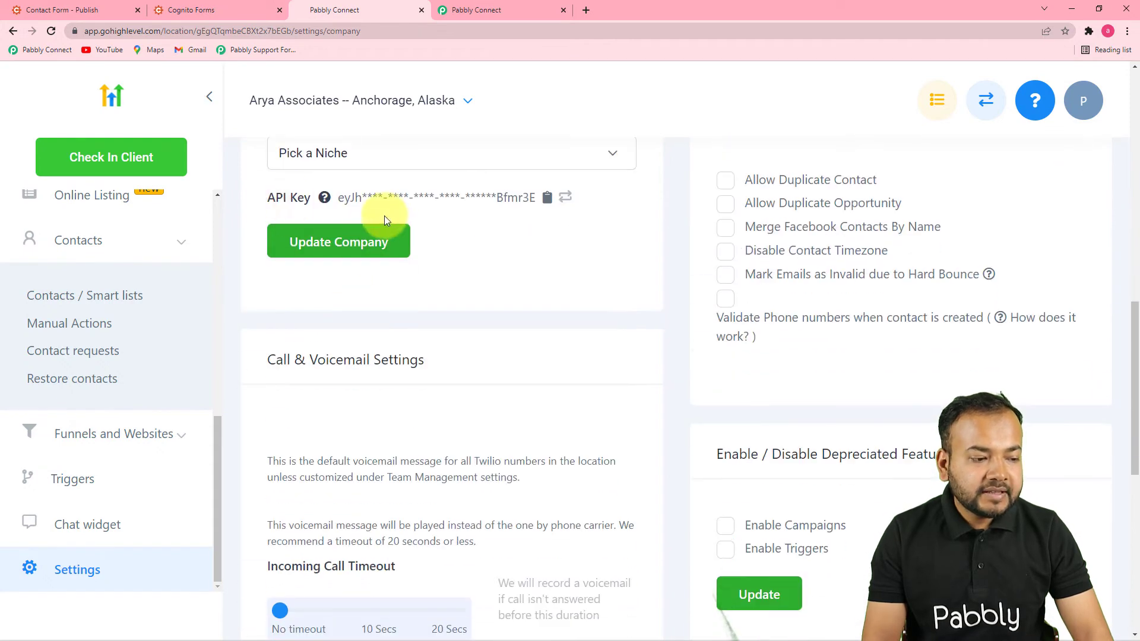
pyautogui.click(549, 203)
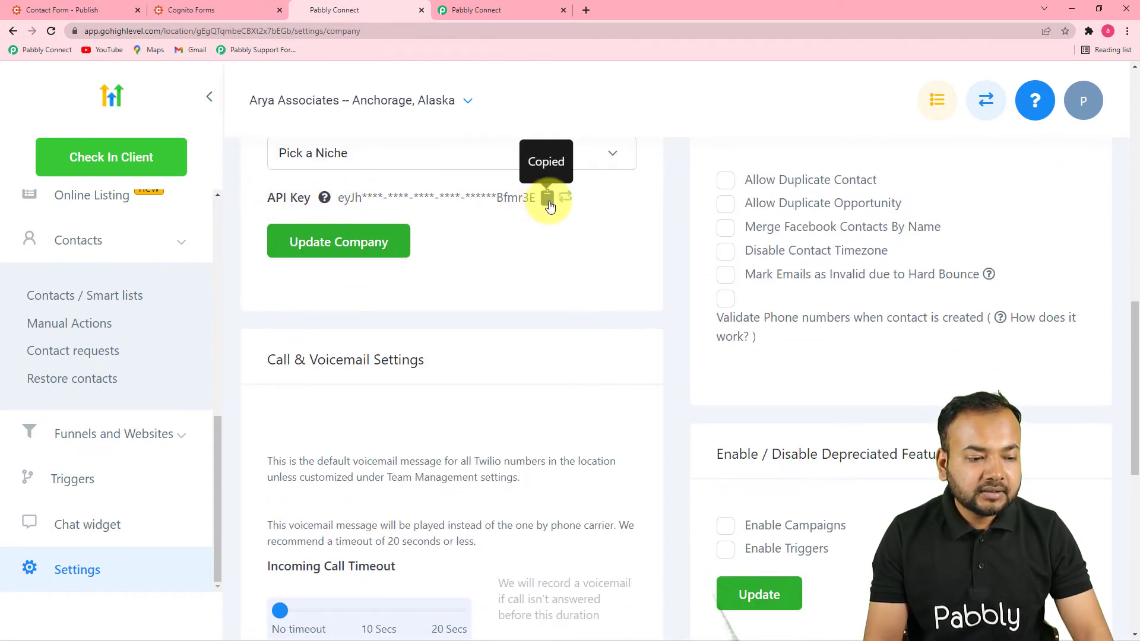
pyautogui.click(486, 10)
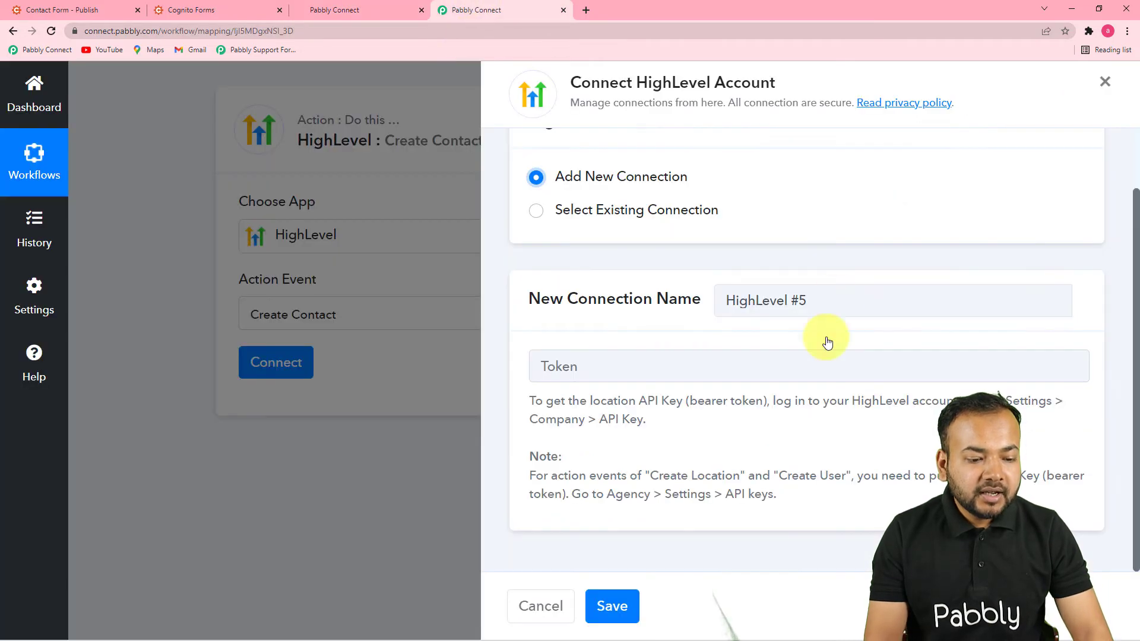
# Step: Paste the copied API key as the Token and save the HighLevel connection, revealing the Create Contact fields
pyautogui.rightClick(613, 369)
pyautogui.click(659, 465)
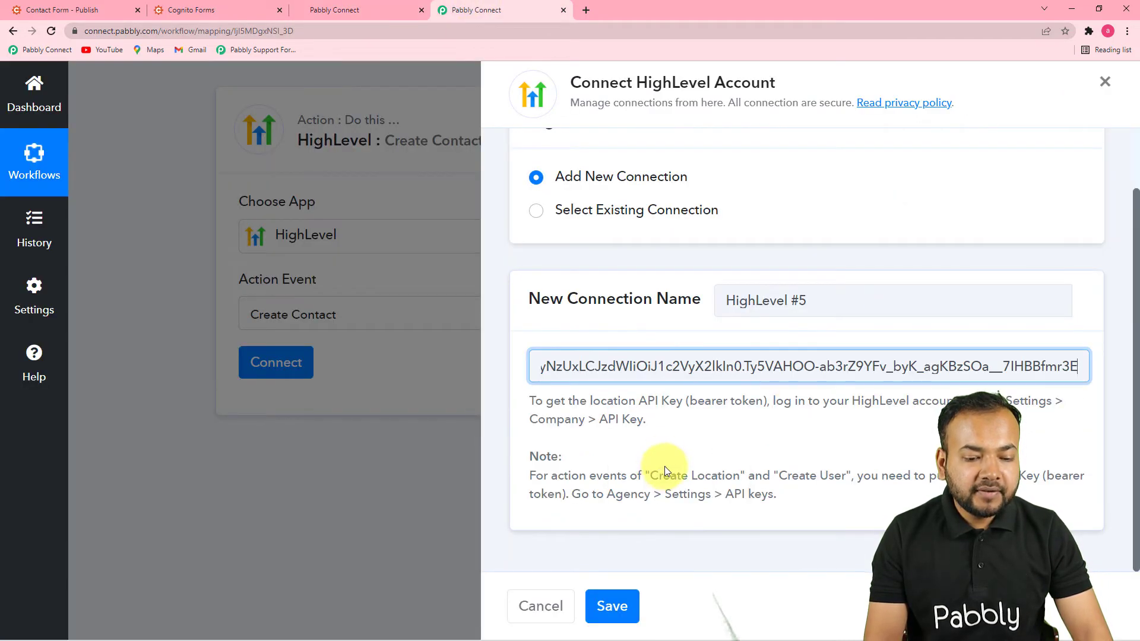
pyautogui.click(610, 604)
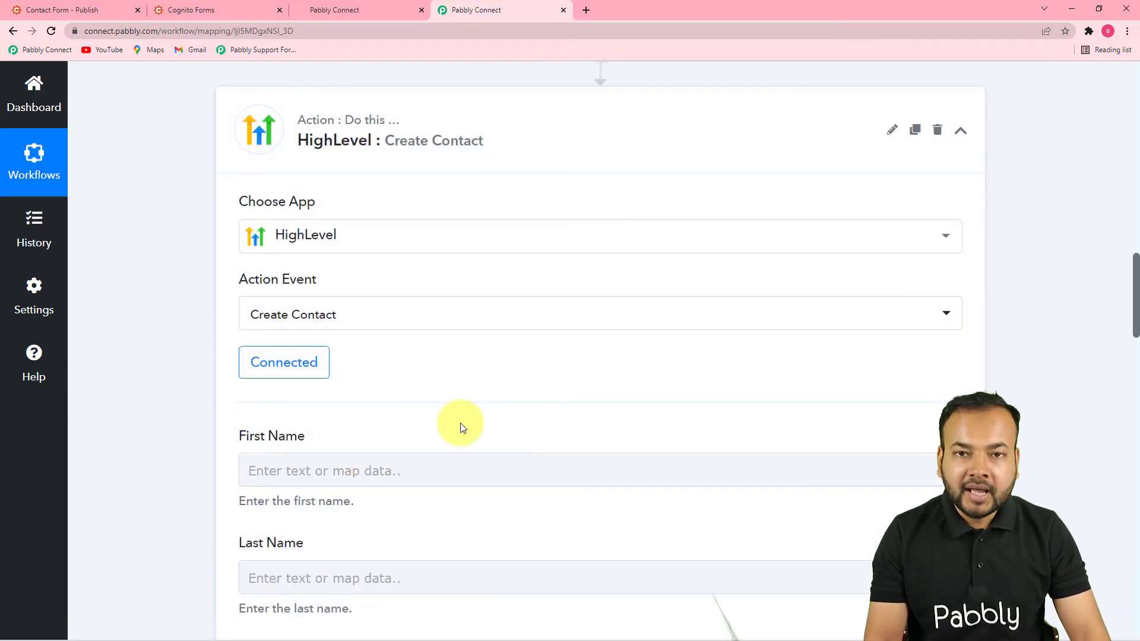
pyautogui.scroll(-2, 178, 420)
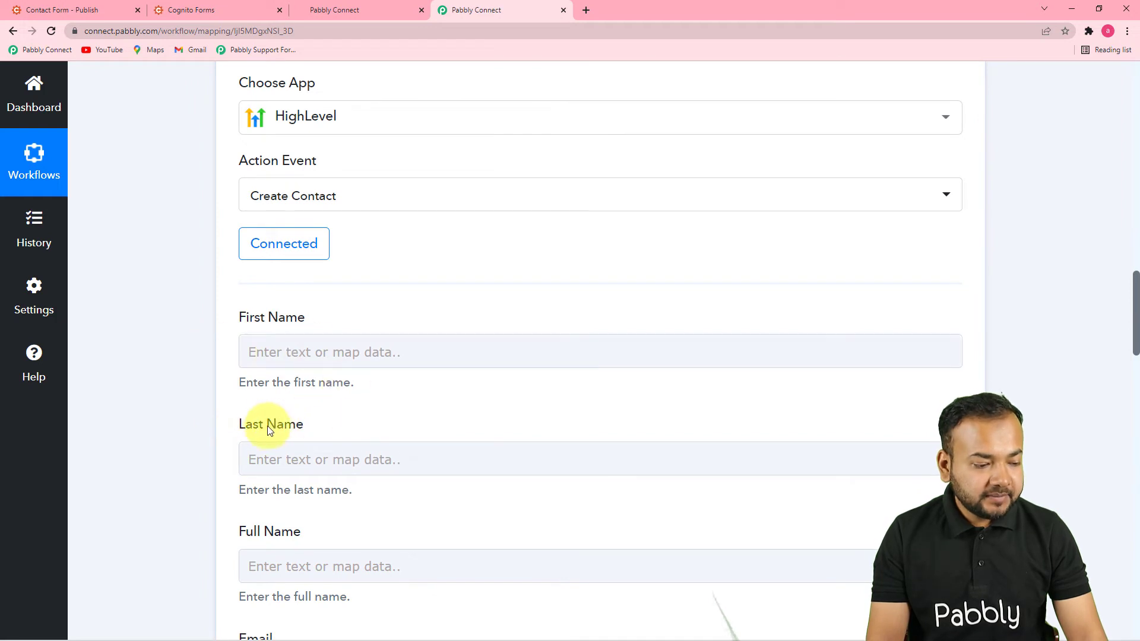
pyautogui.scroll(-7, 293, 469)
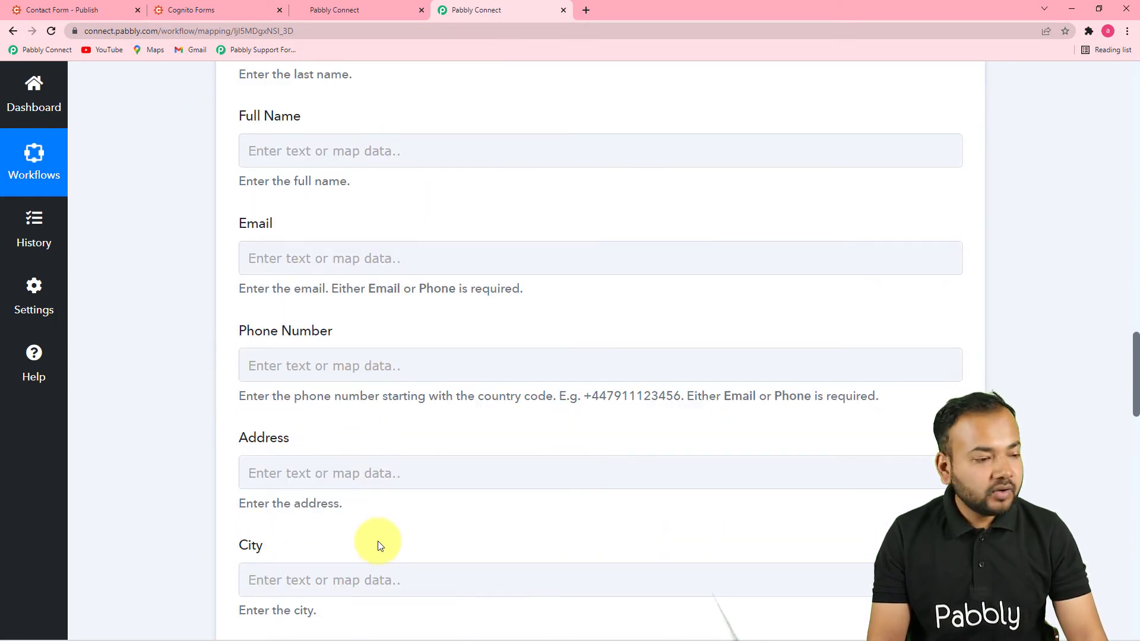
pyautogui.scroll(17, 682, 498)
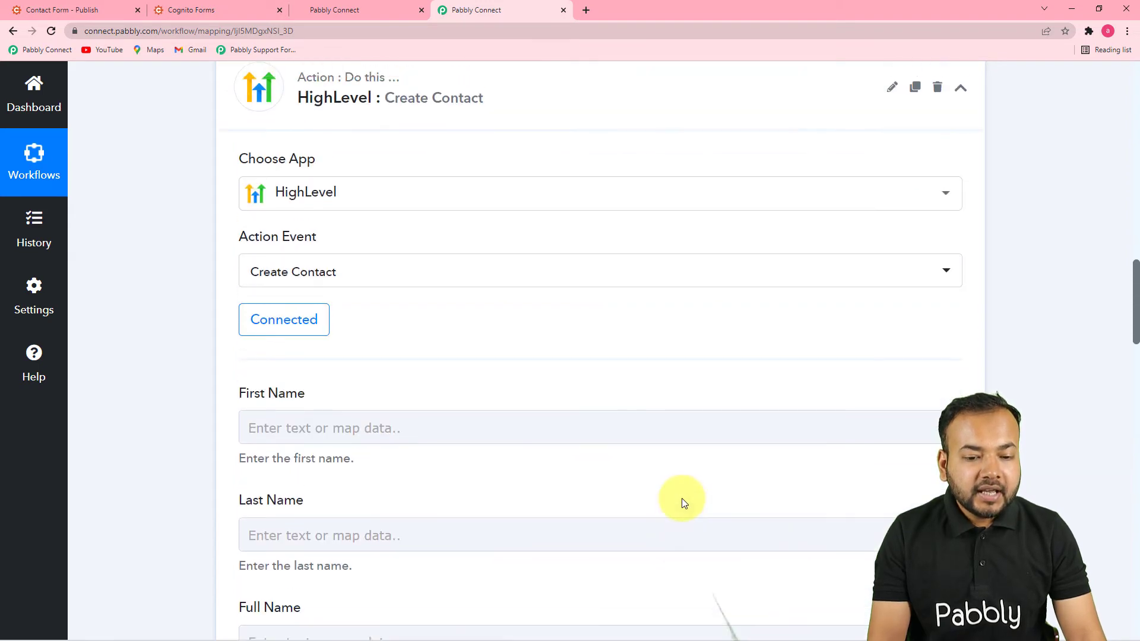
pyautogui.scroll(12, 603, 411)
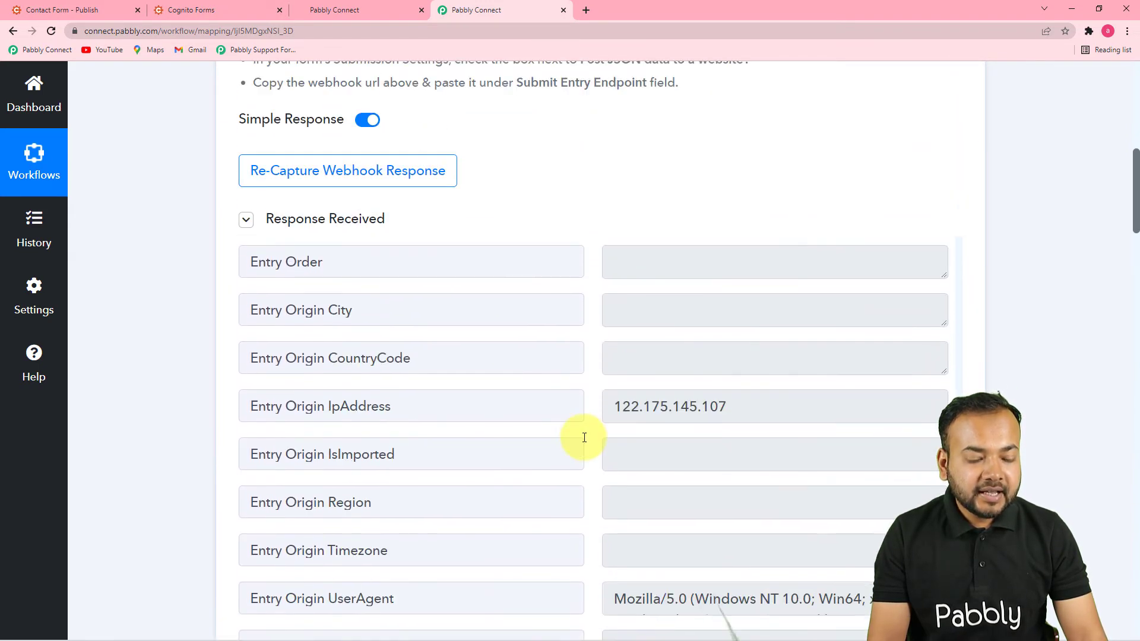
pyautogui.scroll(15, 584, 438)
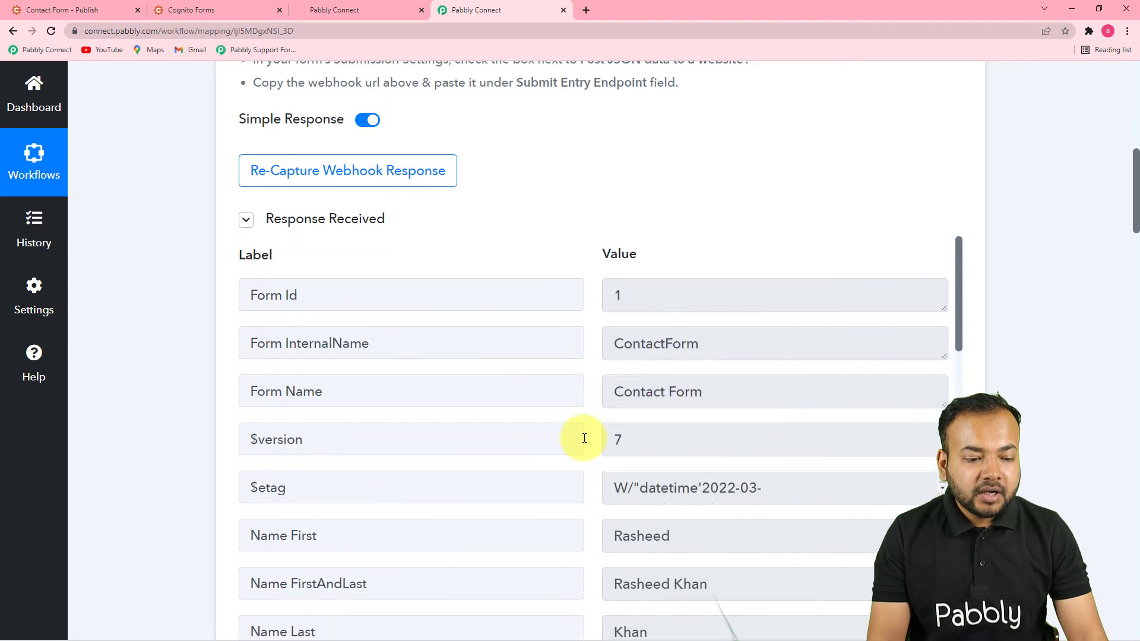
pyautogui.scroll(-13, 1043, 399)
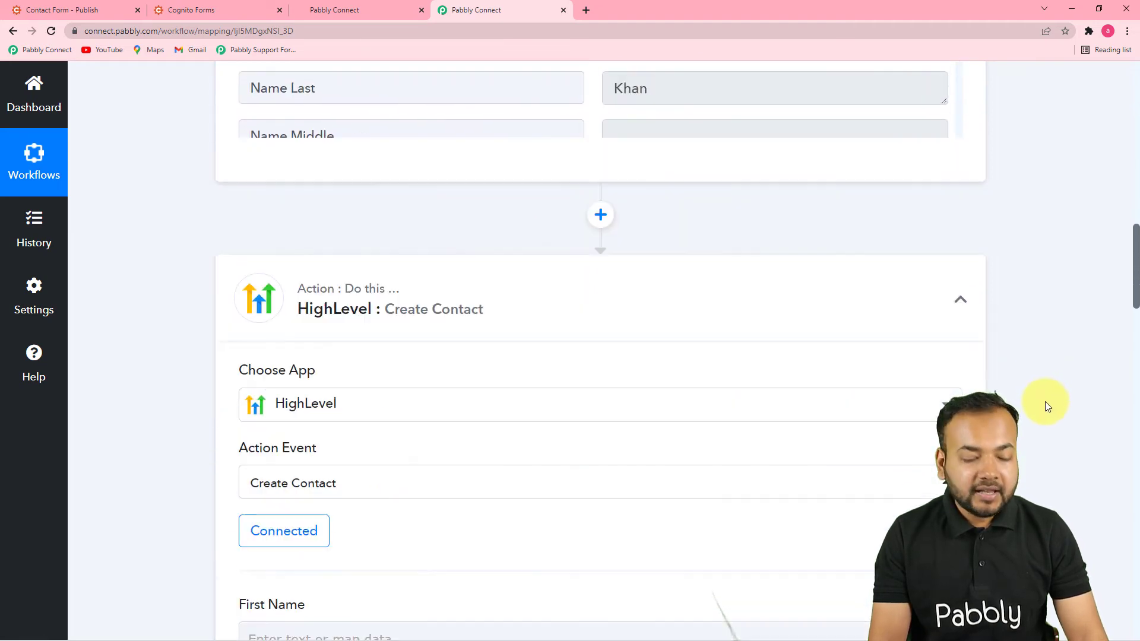
pyautogui.scroll(-4, 1023, 411)
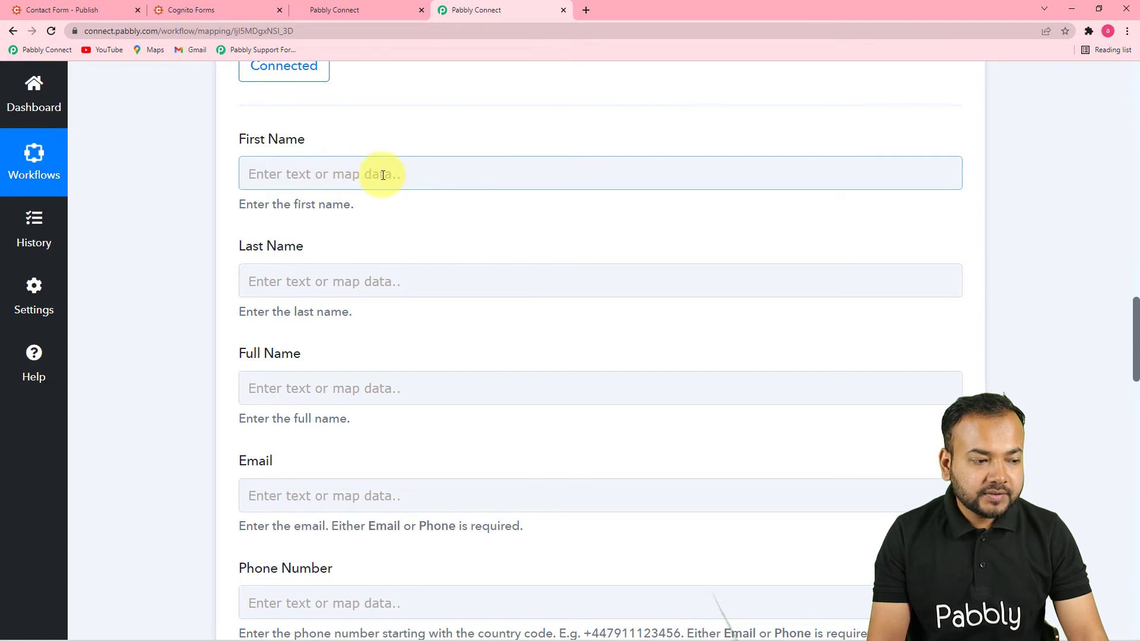
# Step: Map the Cognito entry's first and last name into First Name and Last Name
pyautogui.click(376, 173)
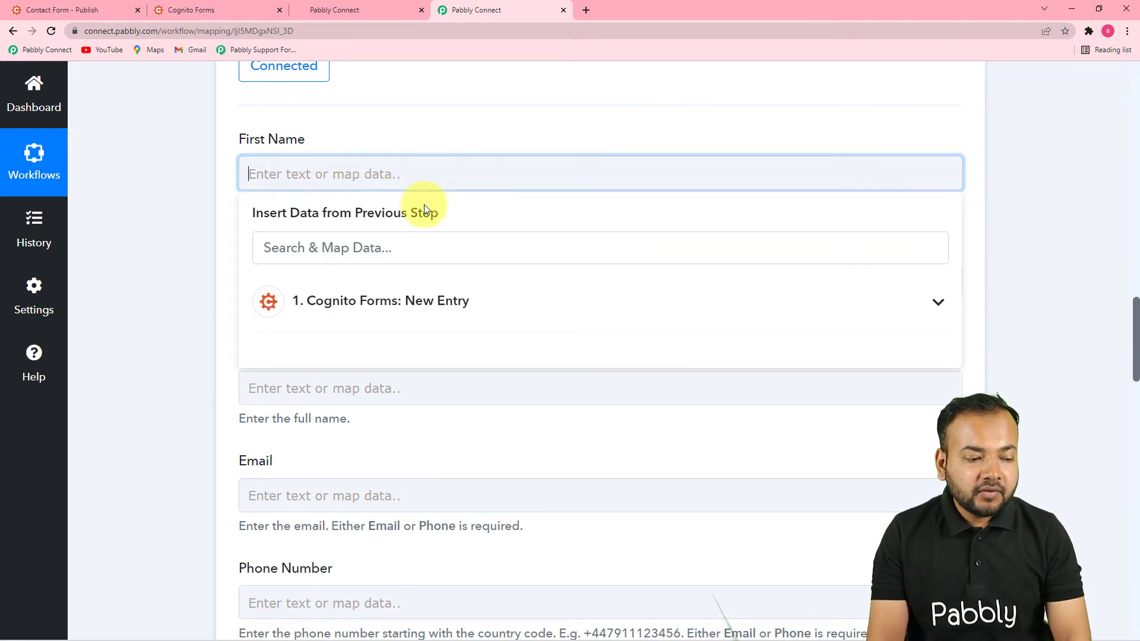
pyautogui.click(487, 314)
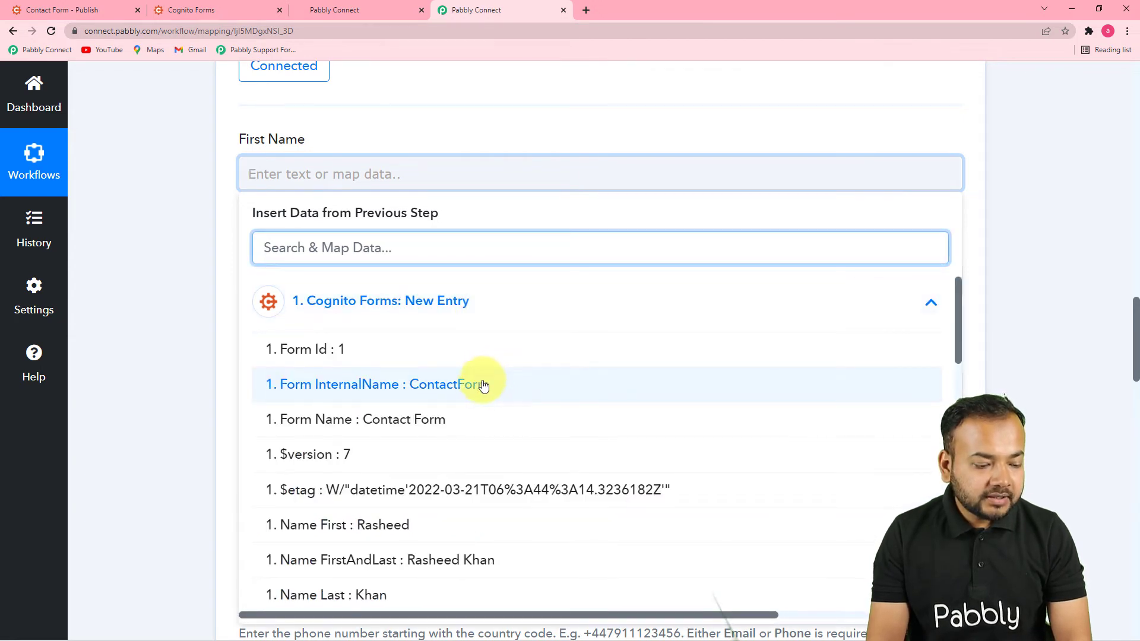
pyautogui.click(375, 536)
pyautogui.click(173, 362)
pyautogui.scroll(-2, 398, 153)
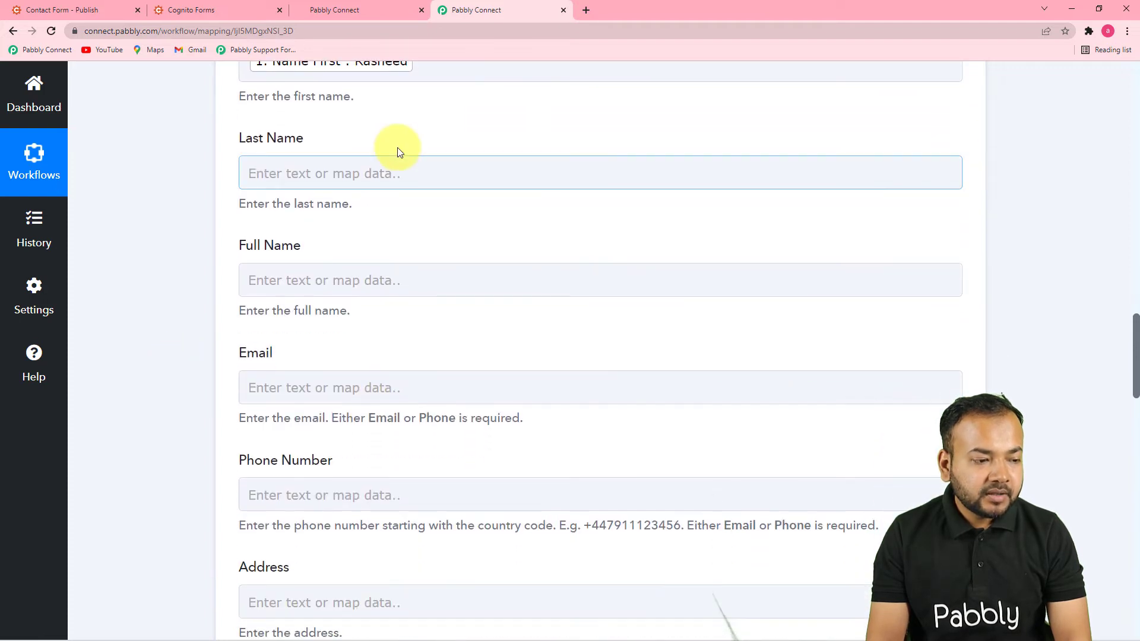
pyautogui.click(376, 169)
pyautogui.click(434, 309)
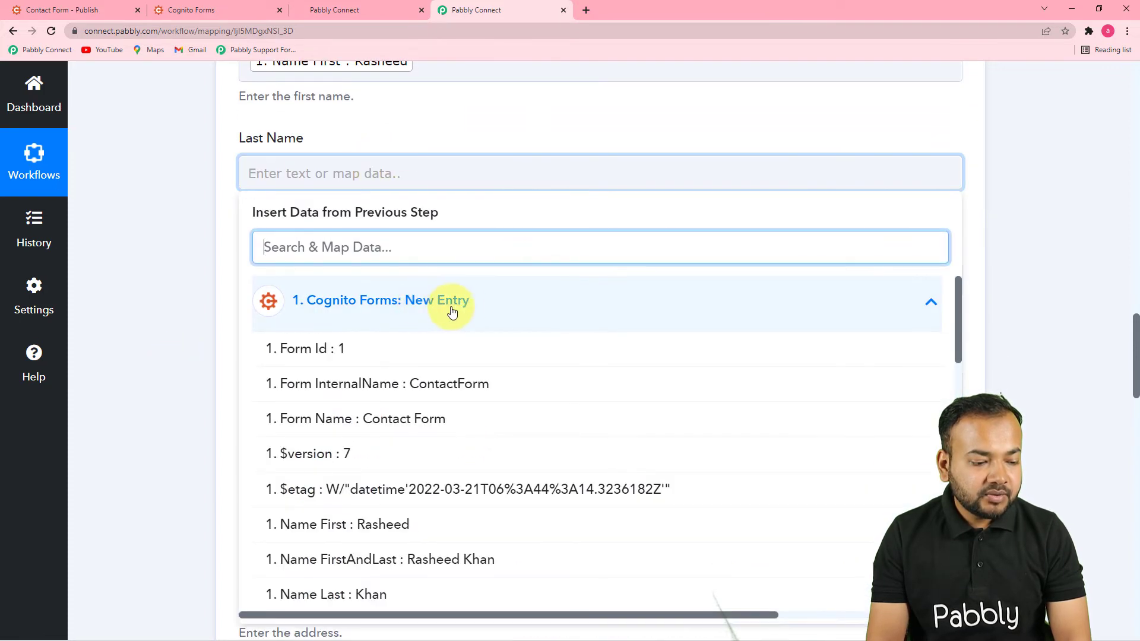
pyautogui.scroll(-2, 415, 499)
pyautogui.click(404, 481)
pyautogui.click(187, 361)
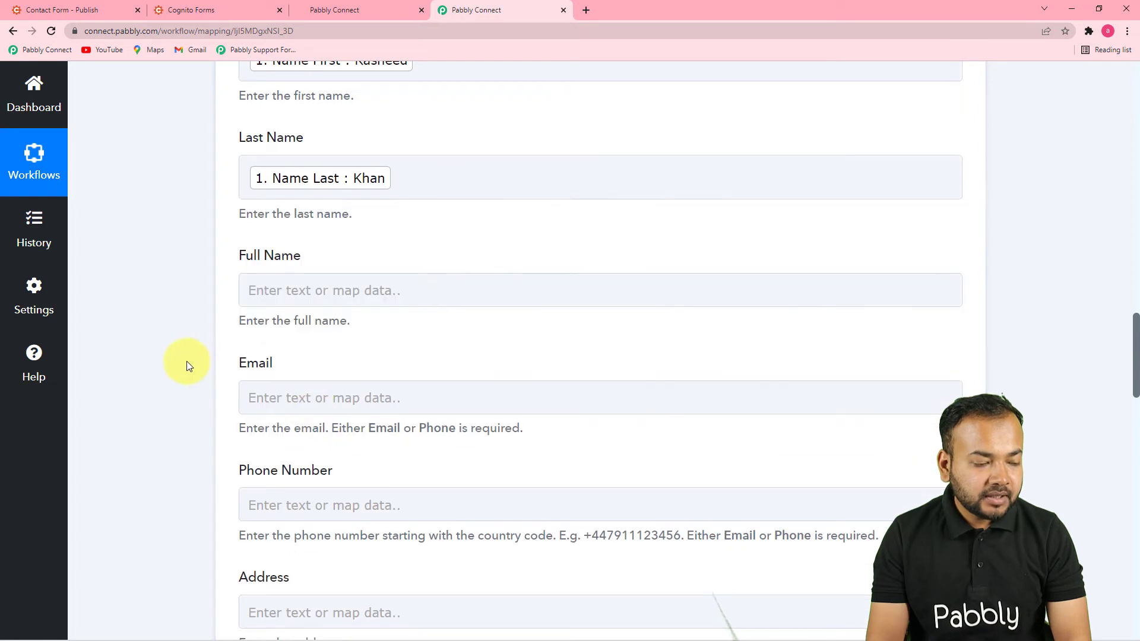
pyautogui.scroll(-1, 356, 249)
# Step: Map Name FirstAndLast into Full Name
pyautogui.click(356, 231)
pyautogui.scroll(-3, 351, 257)
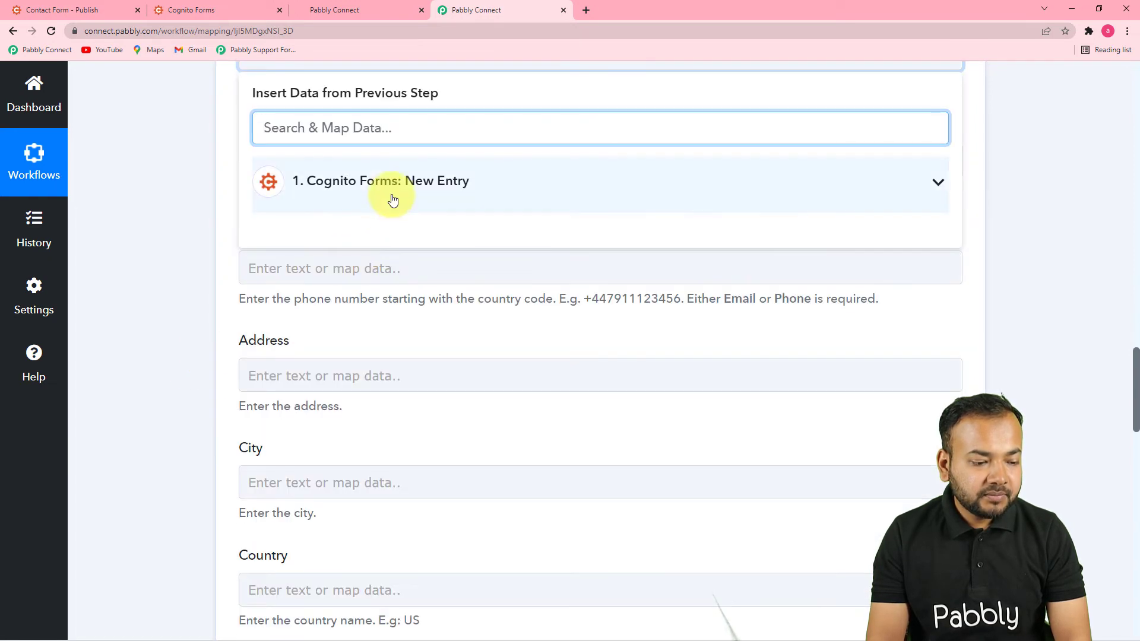
pyautogui.click(393, 200)
pyautogui.click(443, 458)
pyautogui.click(197, 344)
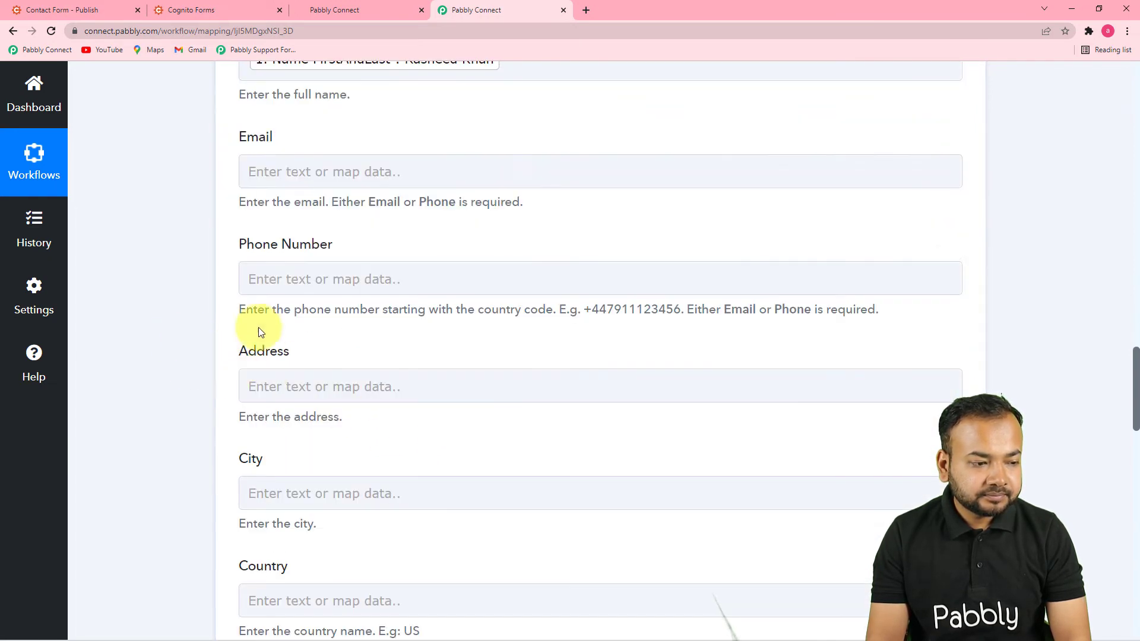
pyautogui.scroll(1, 365, 248)
# Step: Map the form's Email into the Email field
pyautogui.click(436, 227)
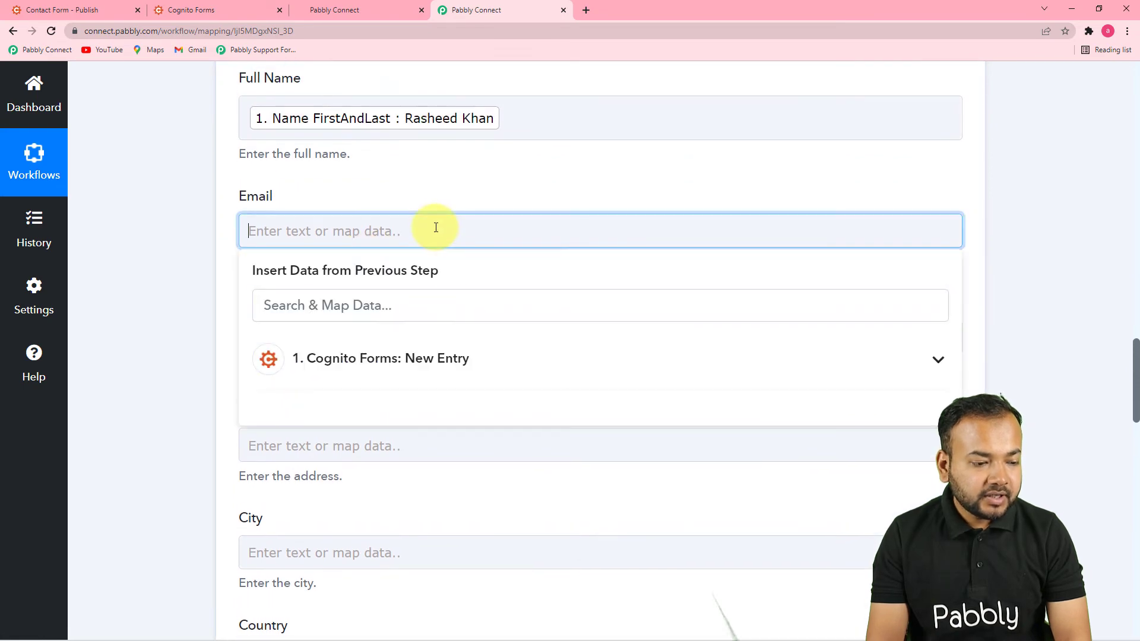
pyautogui.scroll(-2, 442, 237)
pyautogui.click(446, 241)
pyautogui.scroll(-6, 475, 416)
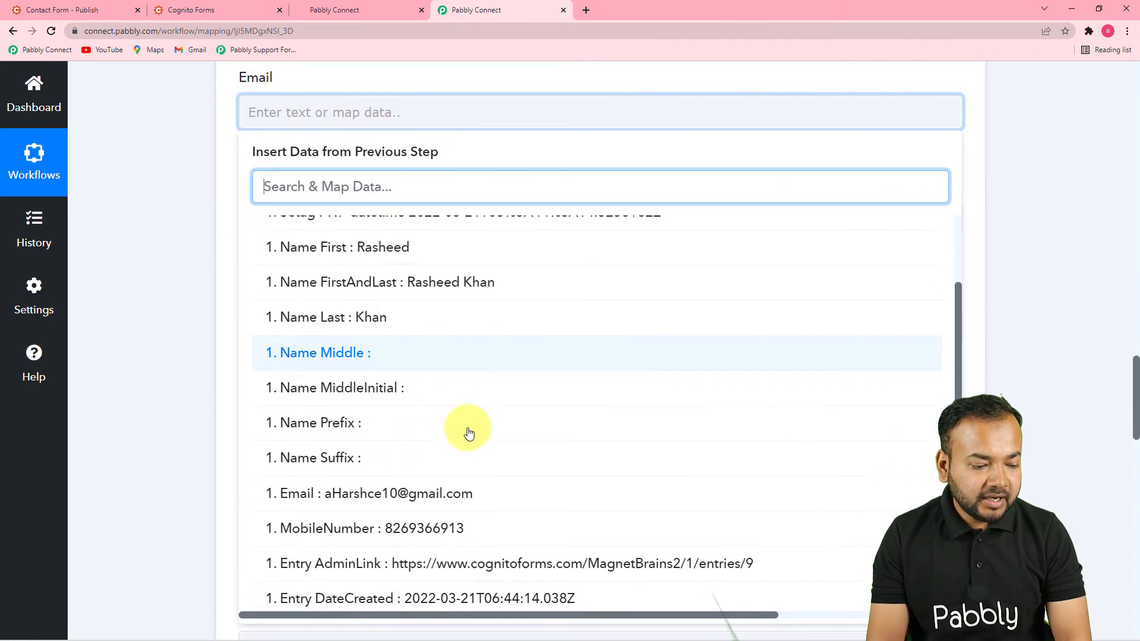
pyautogui.scroll(-2, 469, 433)
pyautogui.click(450, 423)
pyautogui.click(191, 345)
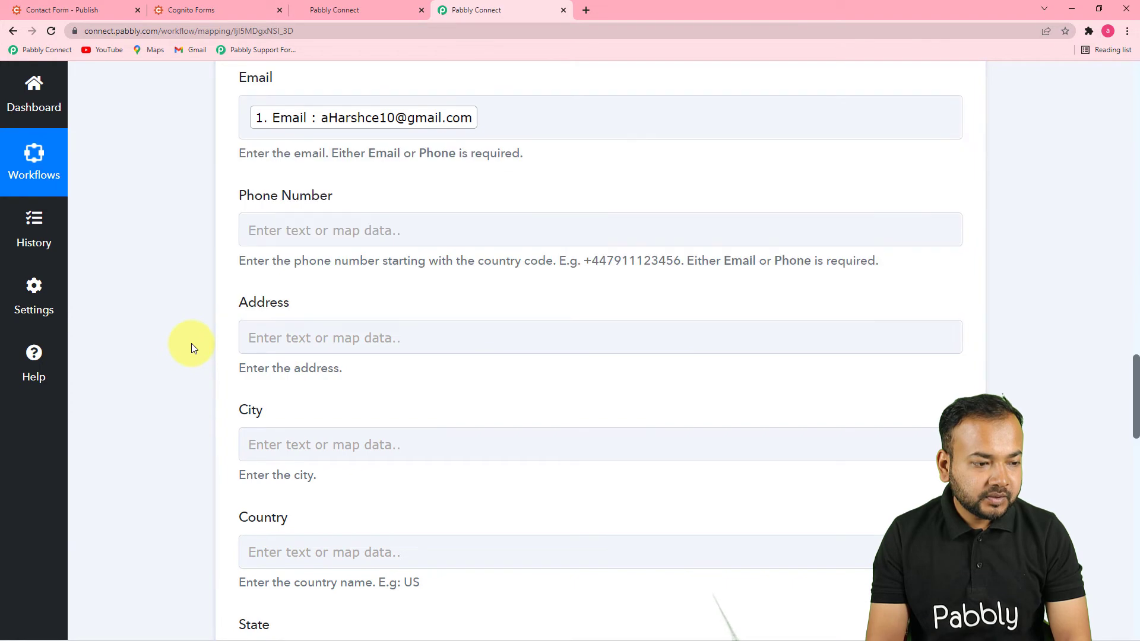
# Step: Map MobileNumber into the Phone Number field
pyautogui.click(376, 231)
pyautogui.scroll(-3, 395, 199)
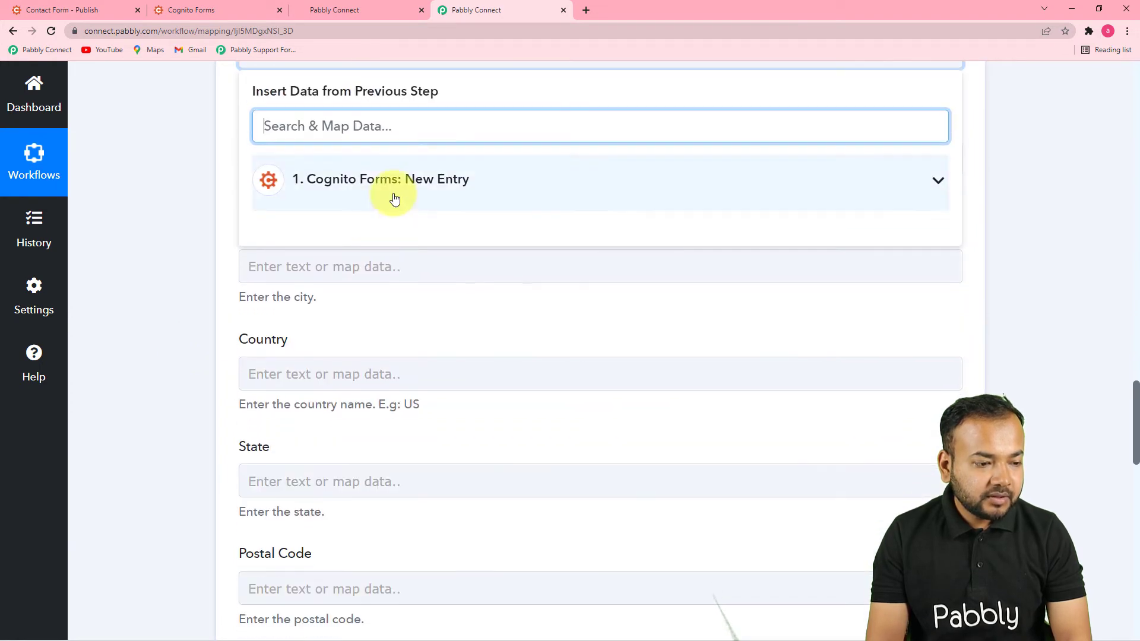
pyautogui.click(394, 199)
pyautogui.scroll(-5, 454, 377)
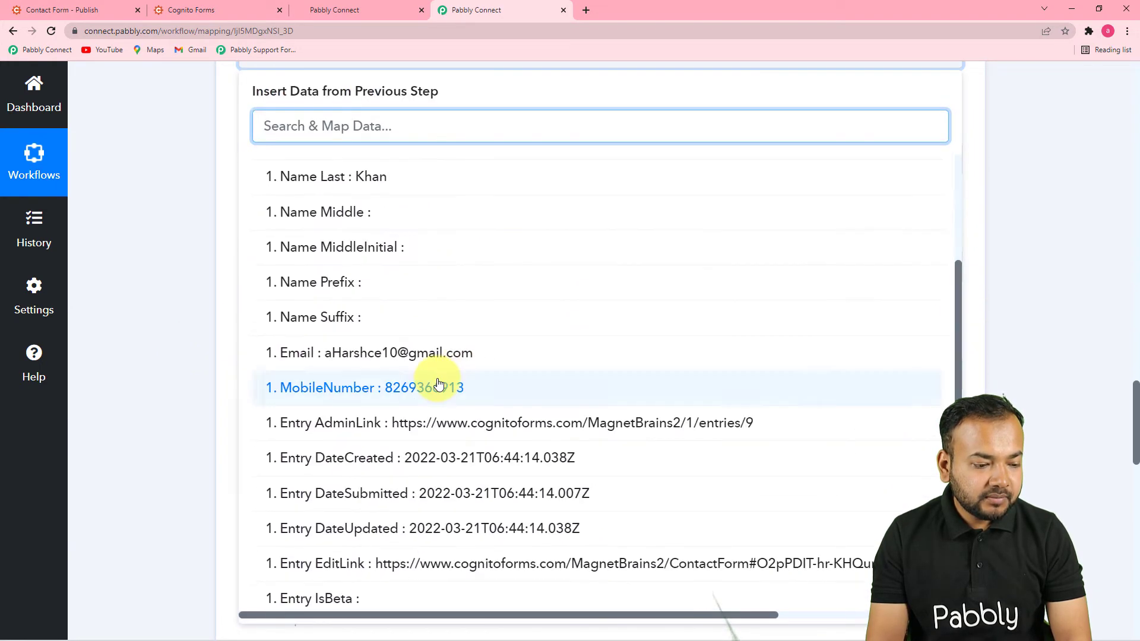
pyautogui.click(445, 402)
pyautogui.click(191, 329)
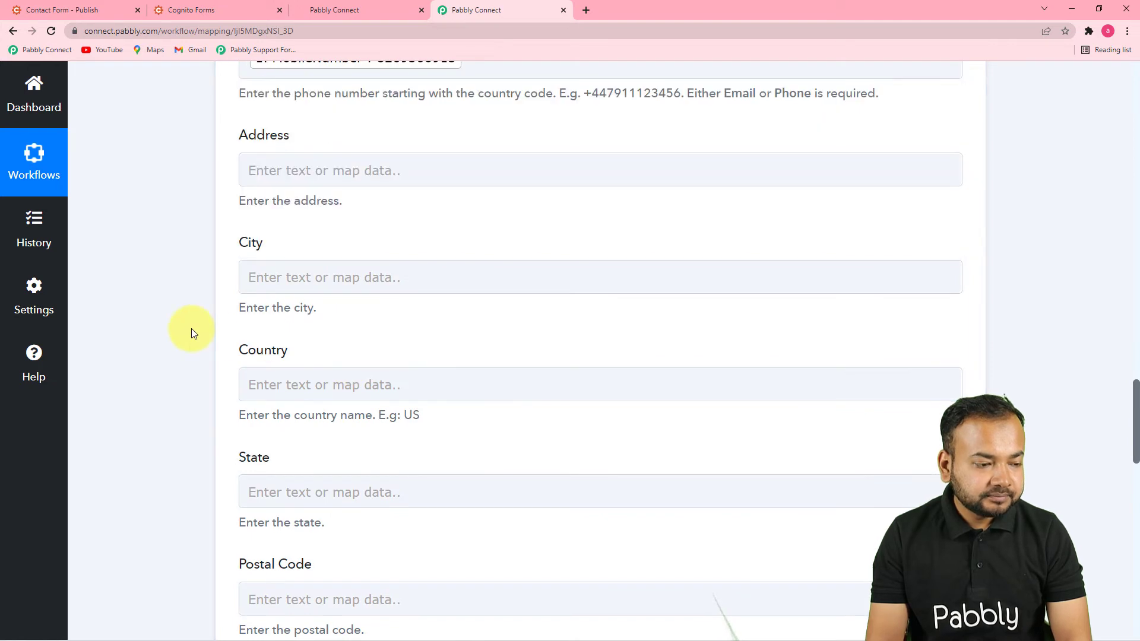
pyautogui.scroll(-1, 191, 329)
pyautogui.scroll(-2, 191, 333)
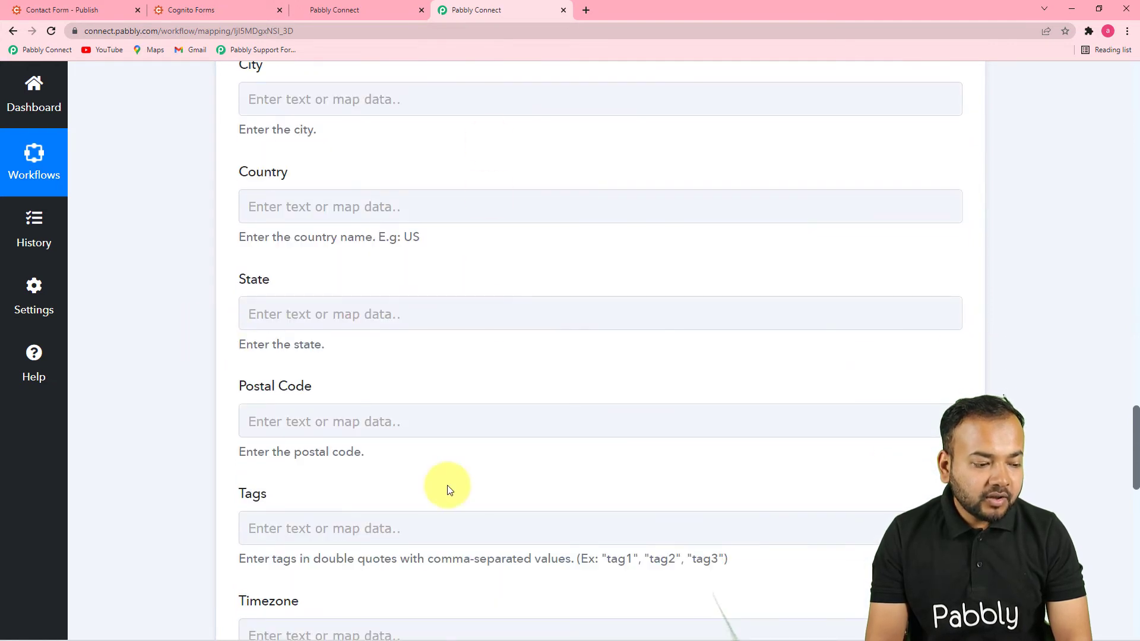
pyautogui.click(497, 309)
pyautogui.scroll(-3, 497, 348)
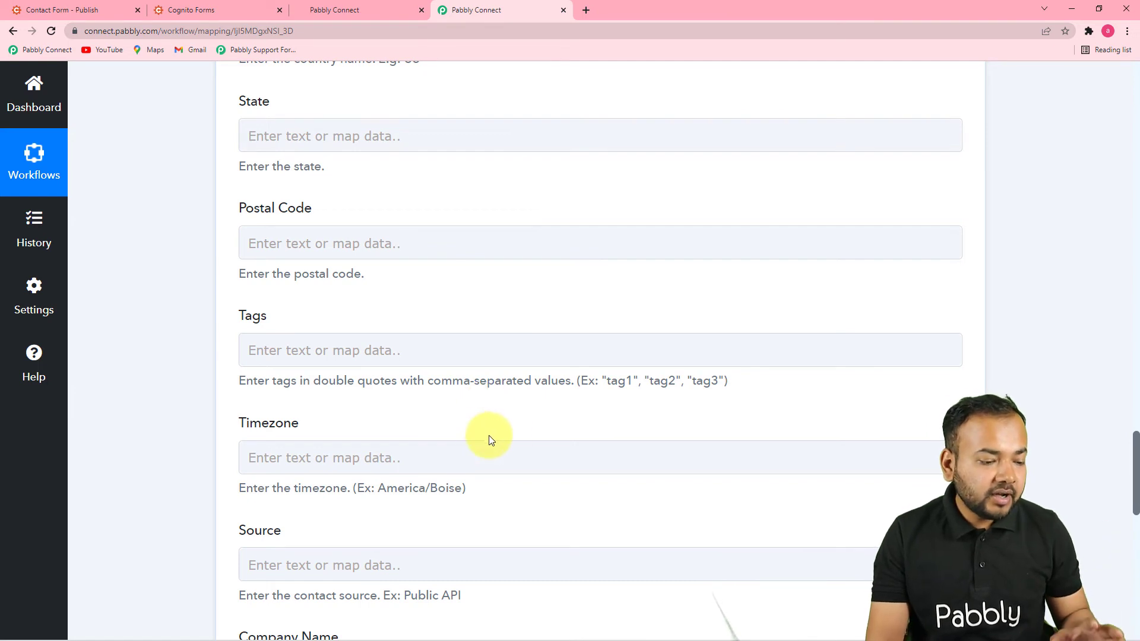
pyautogui.scroll(3, 497, 415)
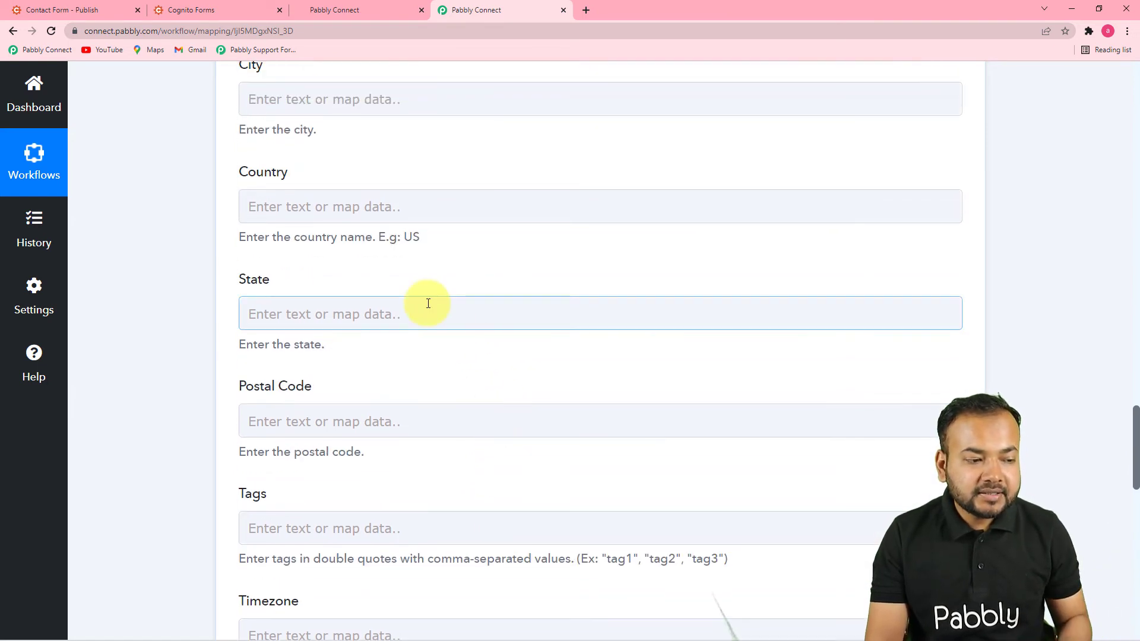
pyautogui.scroll(2, 443, 323)
pyautogui.scroll(-2, 511, 241)
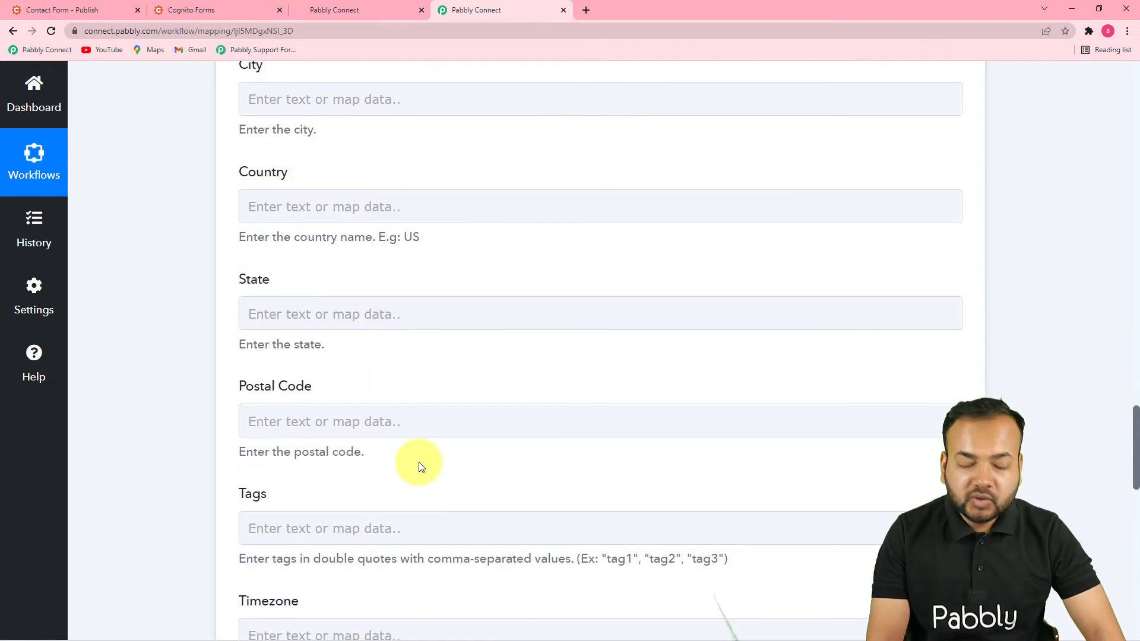
pyautogui.scroll(-7, 418, 467)
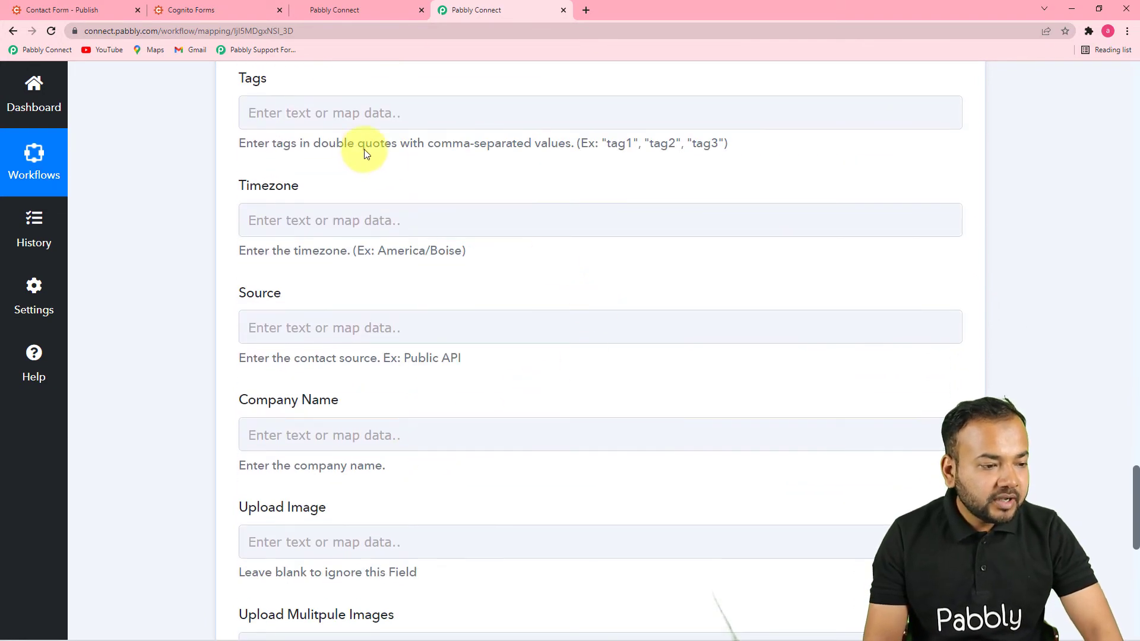
pyautogui.scroll(-3, 570, 356)
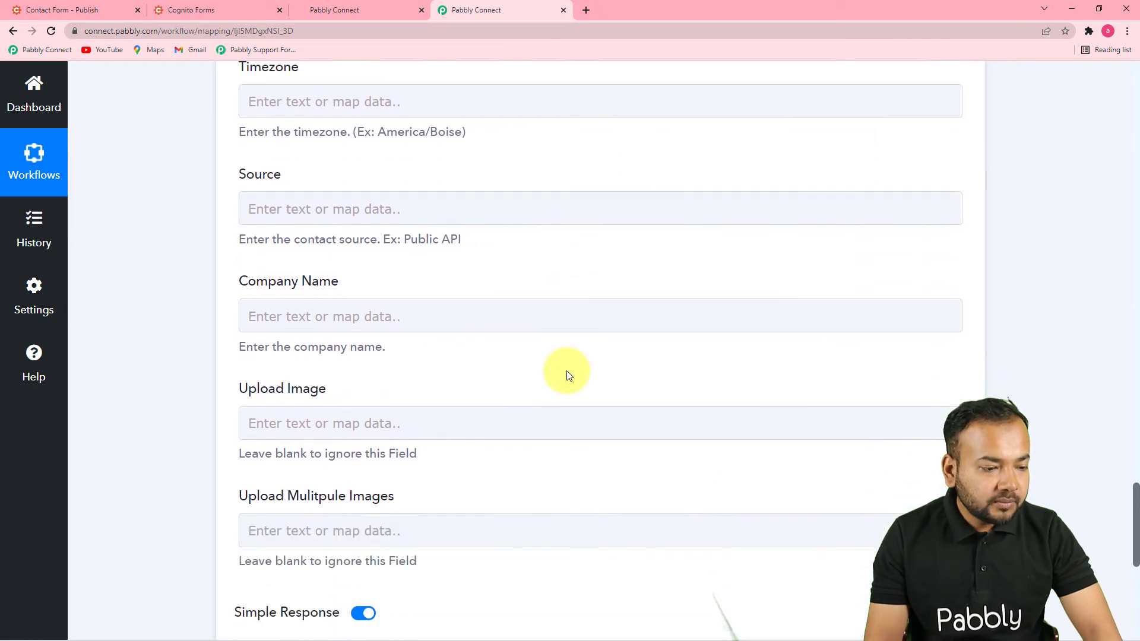
pyautogui.scroll(-2, 369, 366)
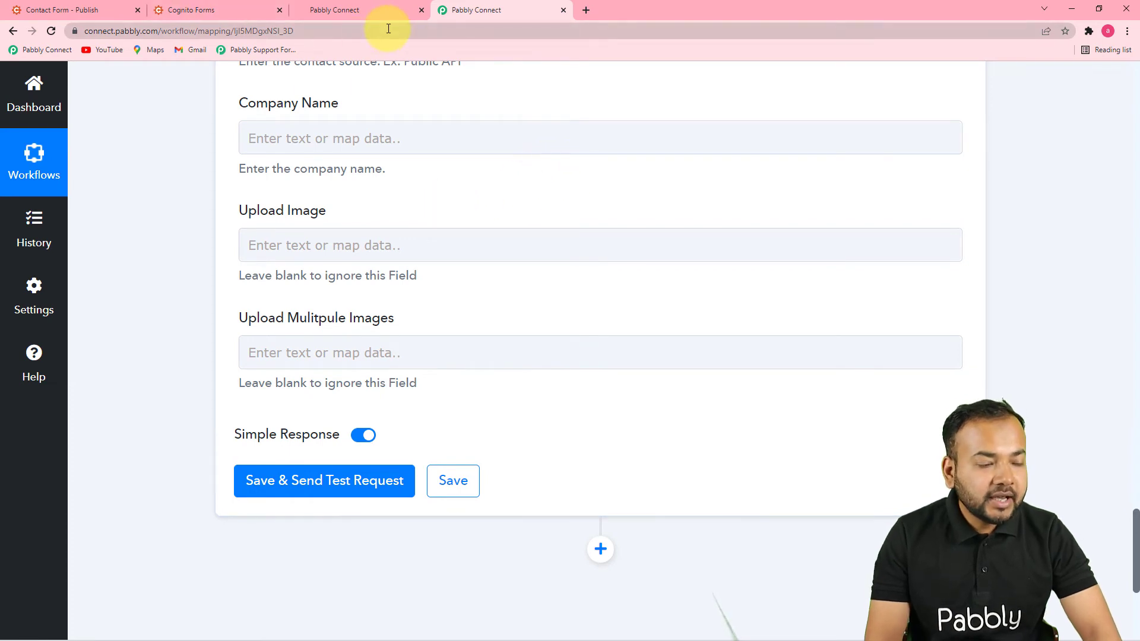
# Step: Check HighLevel's Contacts smart list, which holds 27 existing records, then return to the Pabbly Connect workflow
pyautogui.click(337, 7)
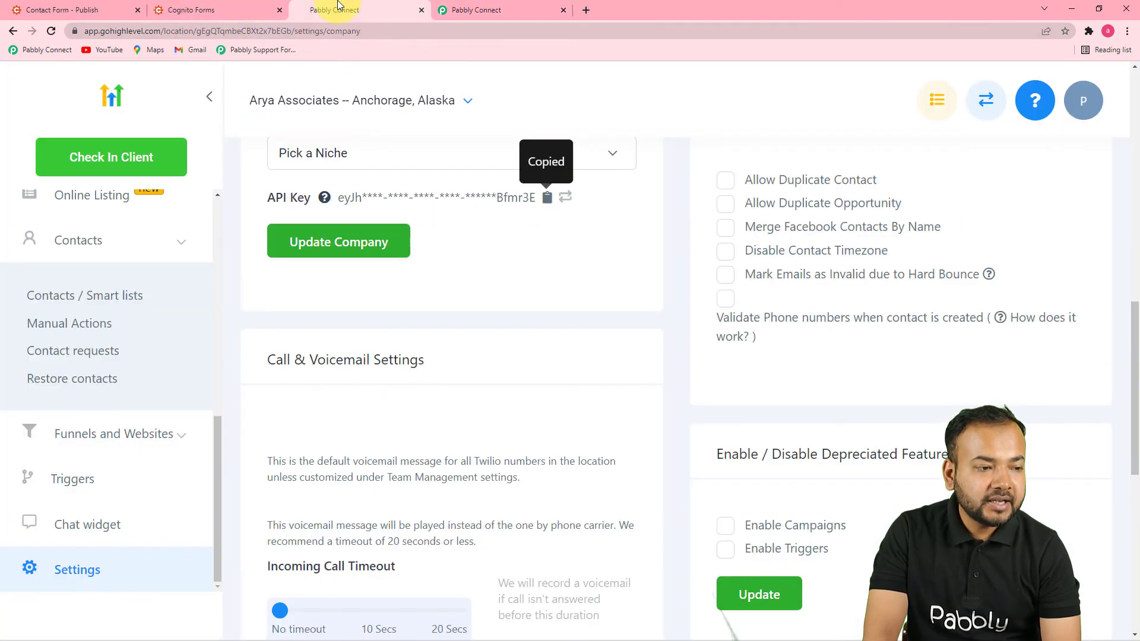
pyautogui.click(113, 239)
pyautogui.click(66, 387)
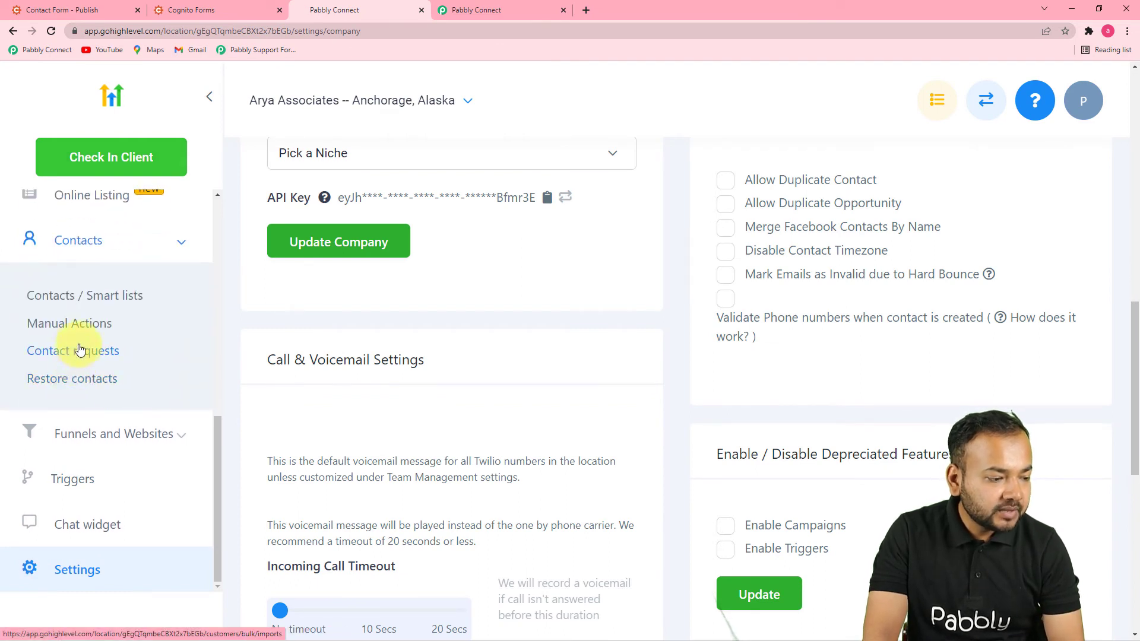
pyautogui.click(64, 303)
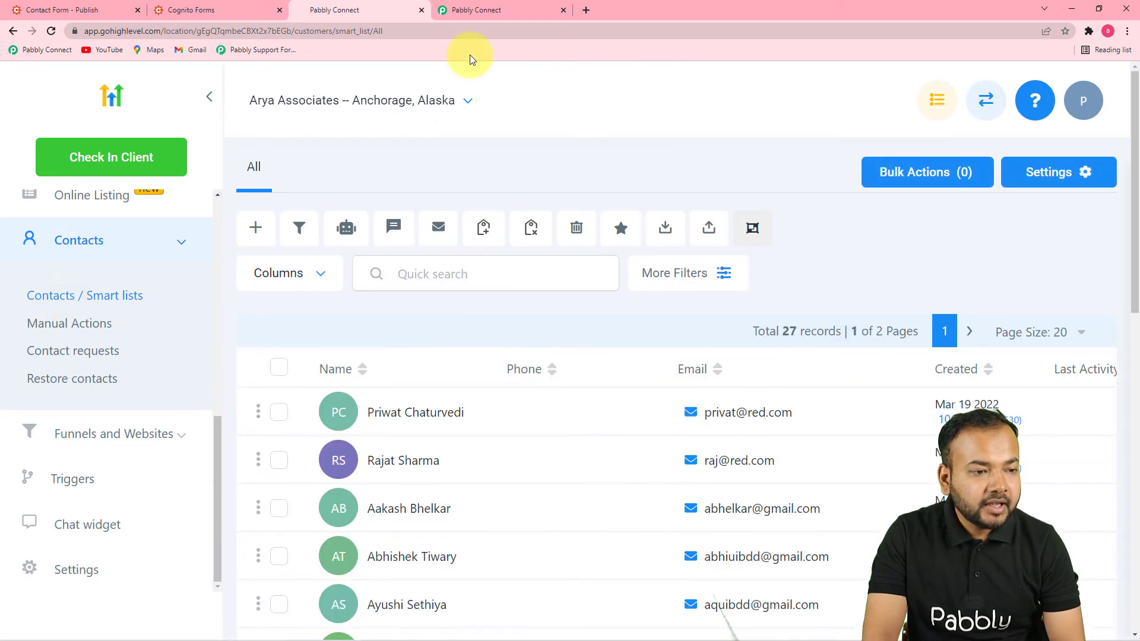
pyautogui.click(468, 15)
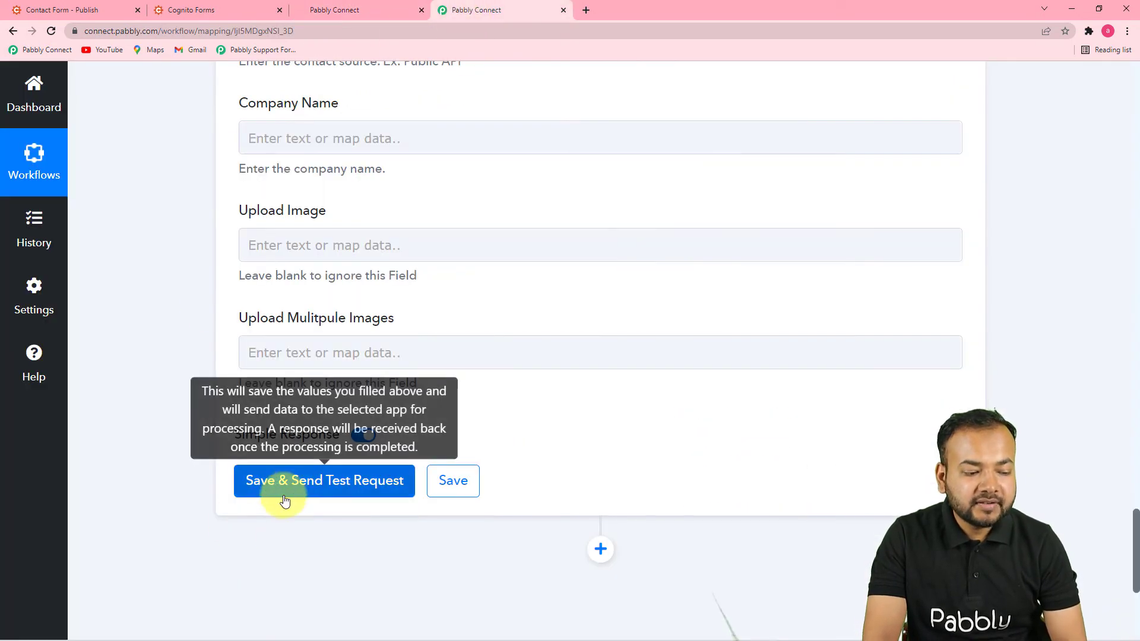
pyautogui.click(354, 17)
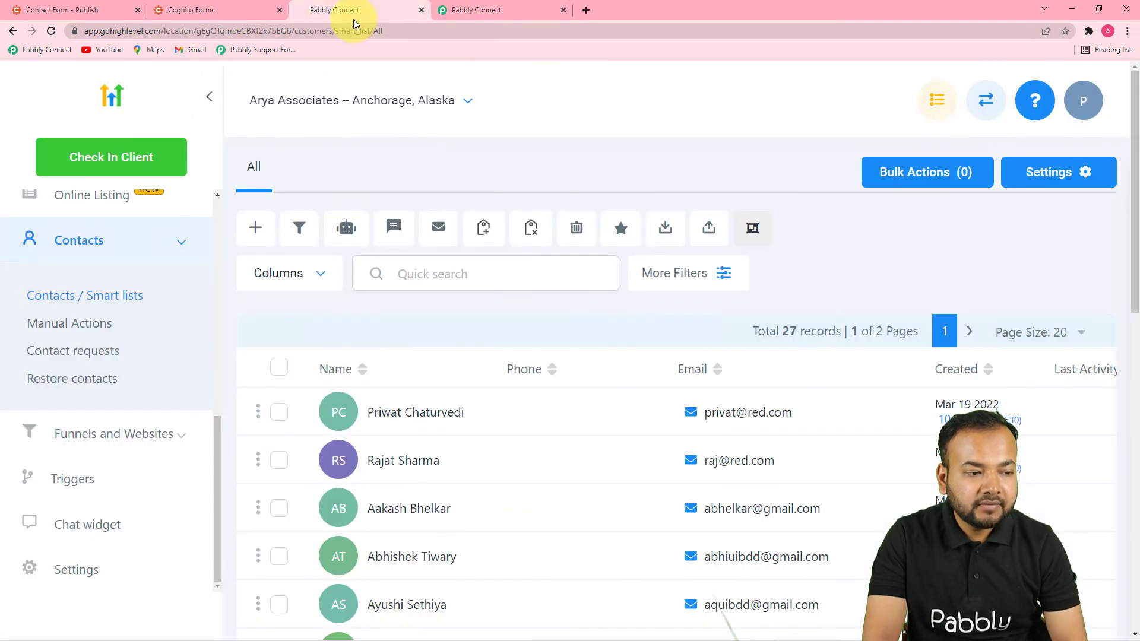
pyautogui.click(515, 10)
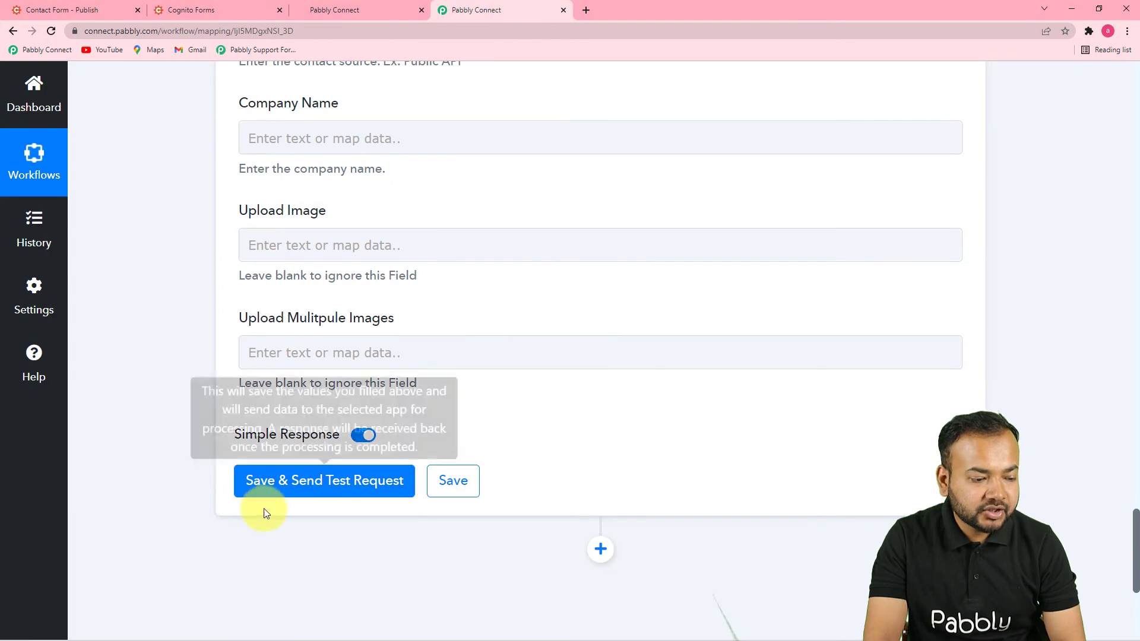
# Step: Send the Create Contact test and review the returned contact Id, name, email, phone and country US
pyautogui.click(282, 479)
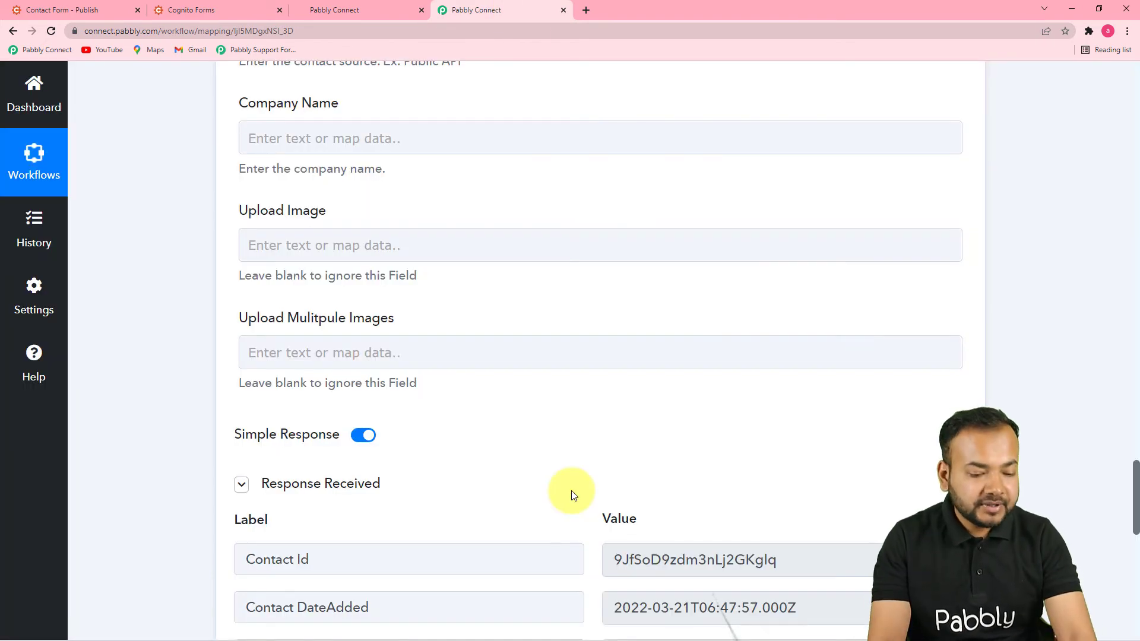
pyautogui.scroll(-6, 571, 491)
pyautogui.scroll(-5, 772, 439)
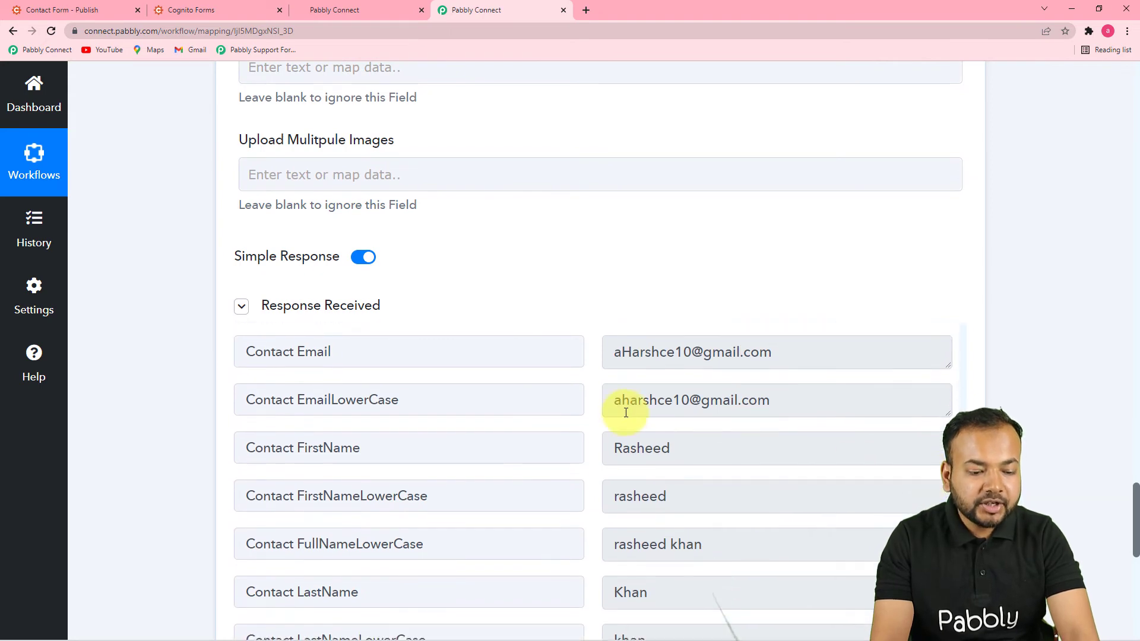
pyautogui.click(364, 12)
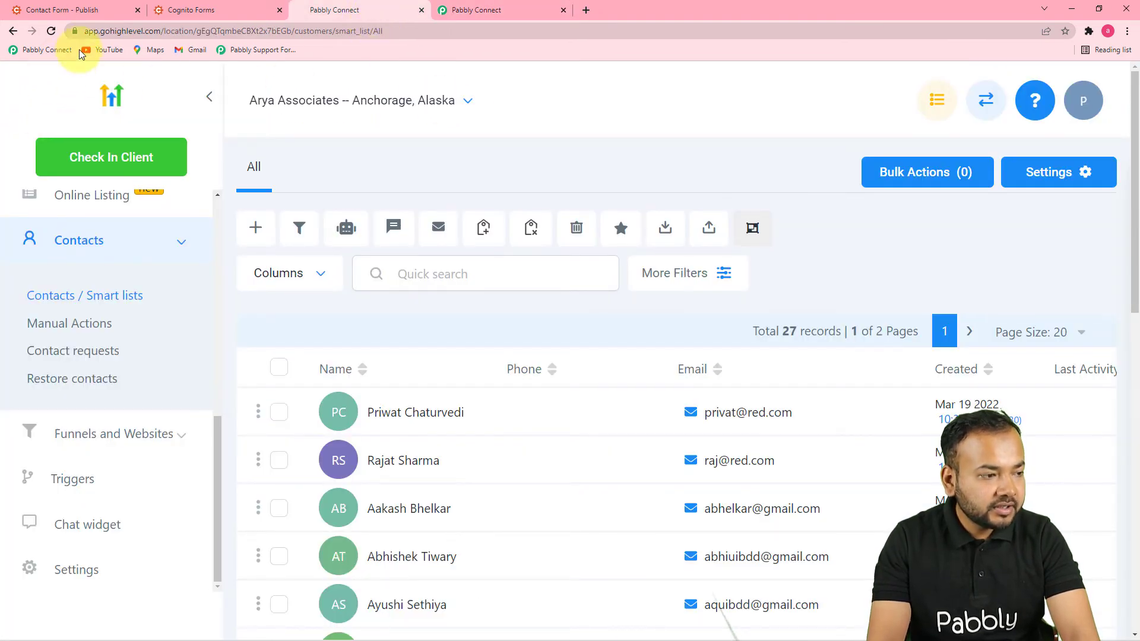
# Step: Reload HighLevel's contacts list to confirm the new test contact on top, making 28 records
pyautogui.click(51, 30)
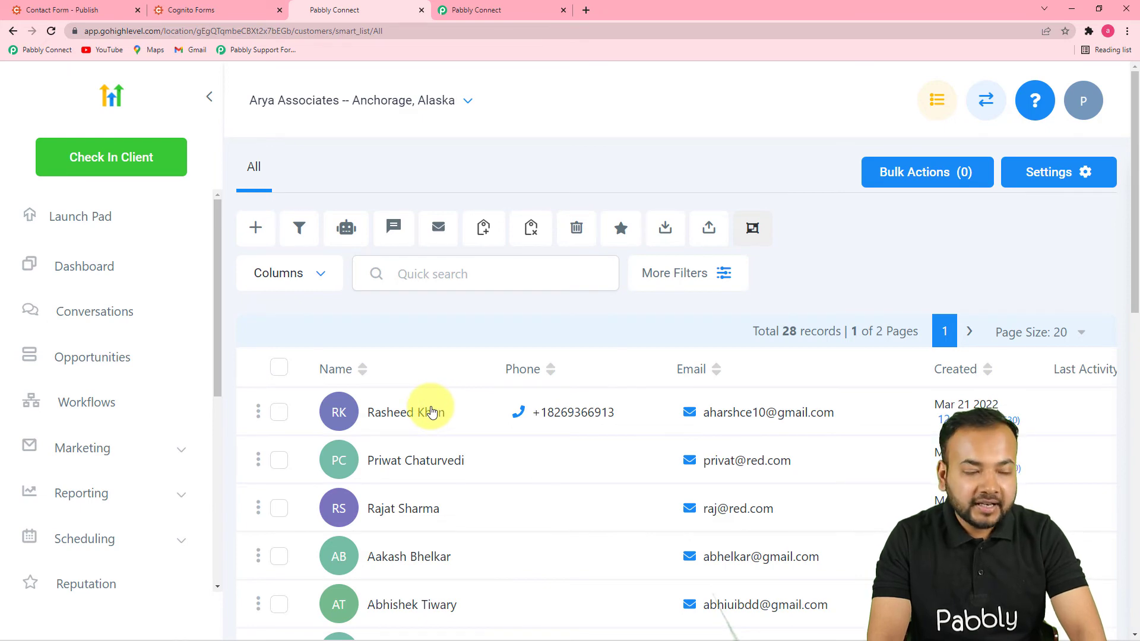
pyautogui.click(460, 10)
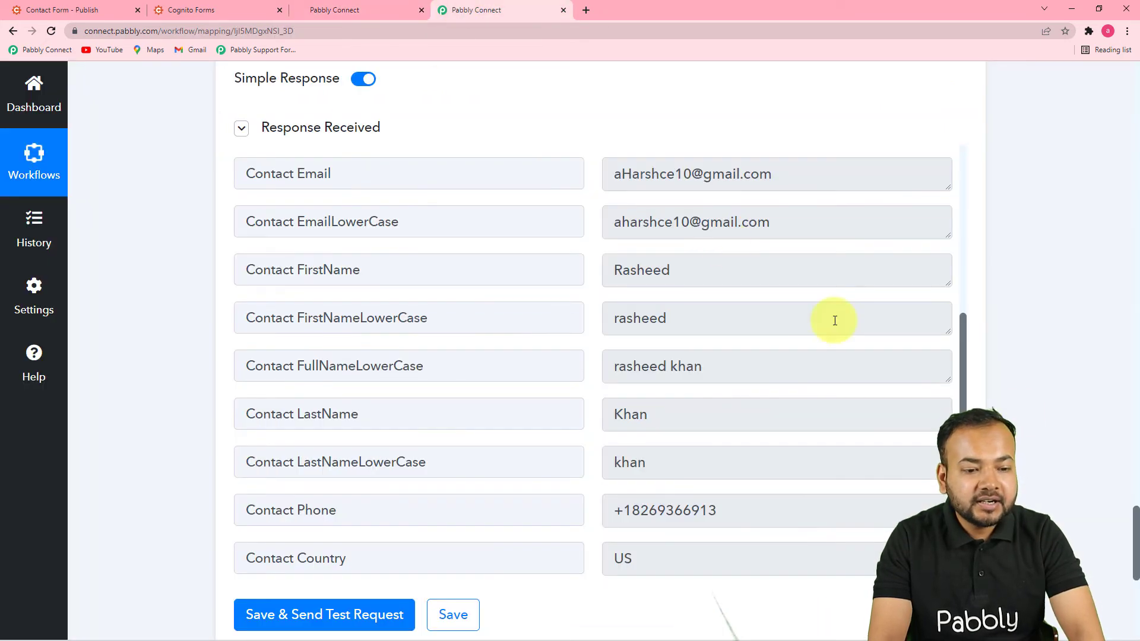
pyautogui.scroll(20, 1131, 466)
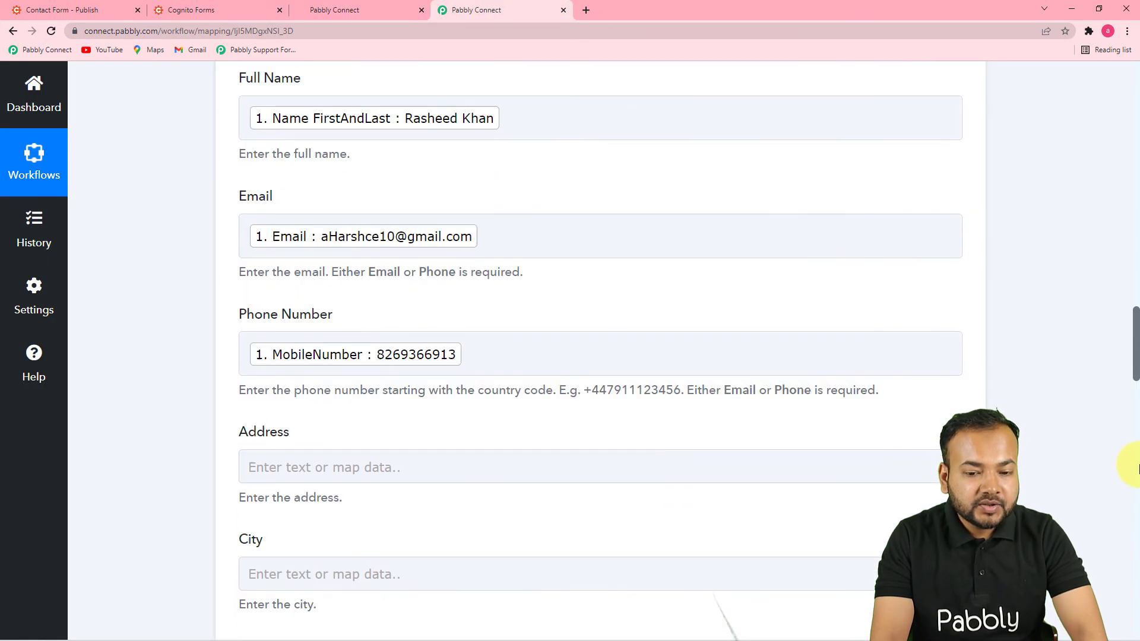
pyautogui.scroll(5, 1137, 468)
pyautogui.scroll(20, 1085, 292)
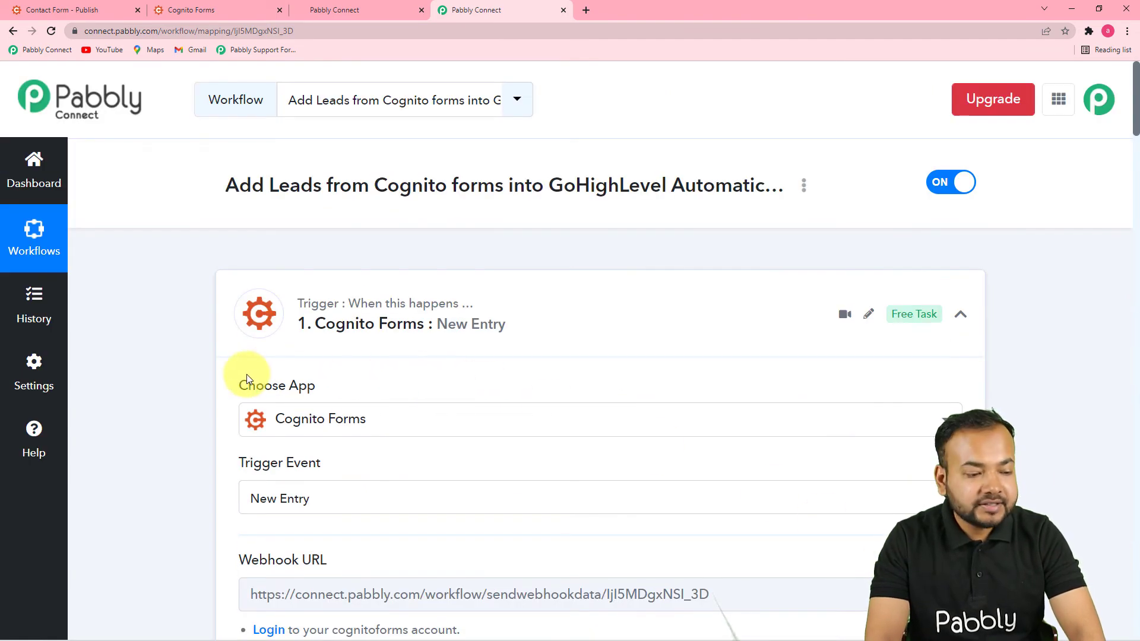
pyautogui.scroll(-4, 158, 350)
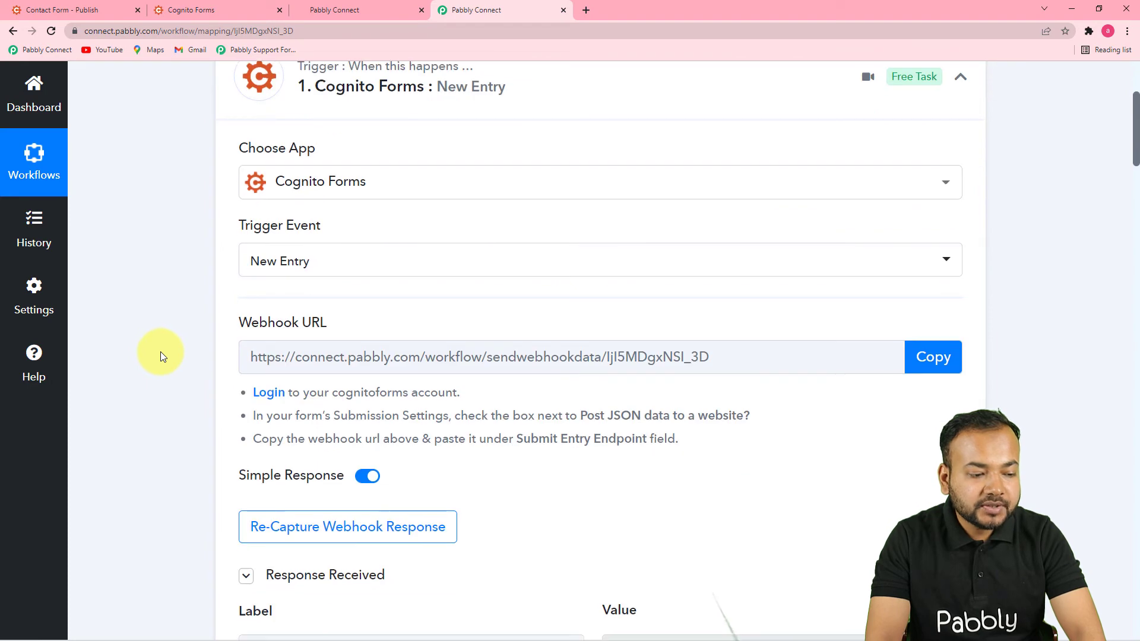
pyautogui.scroll(-2, 155, 365)
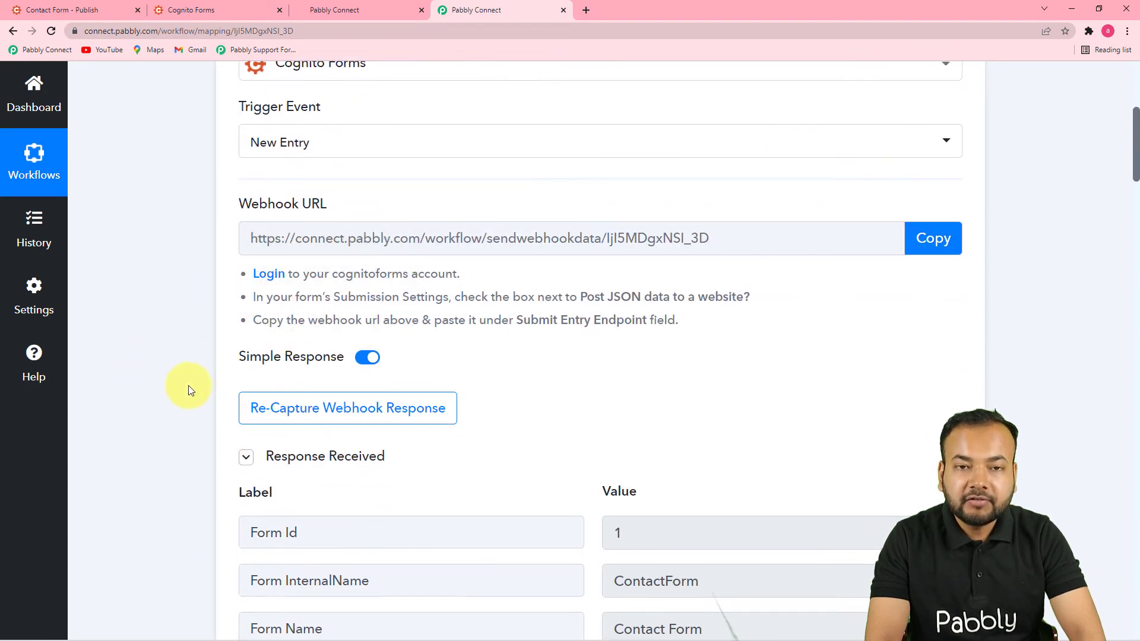
pyautogui.scroll(-4, 187, 393)
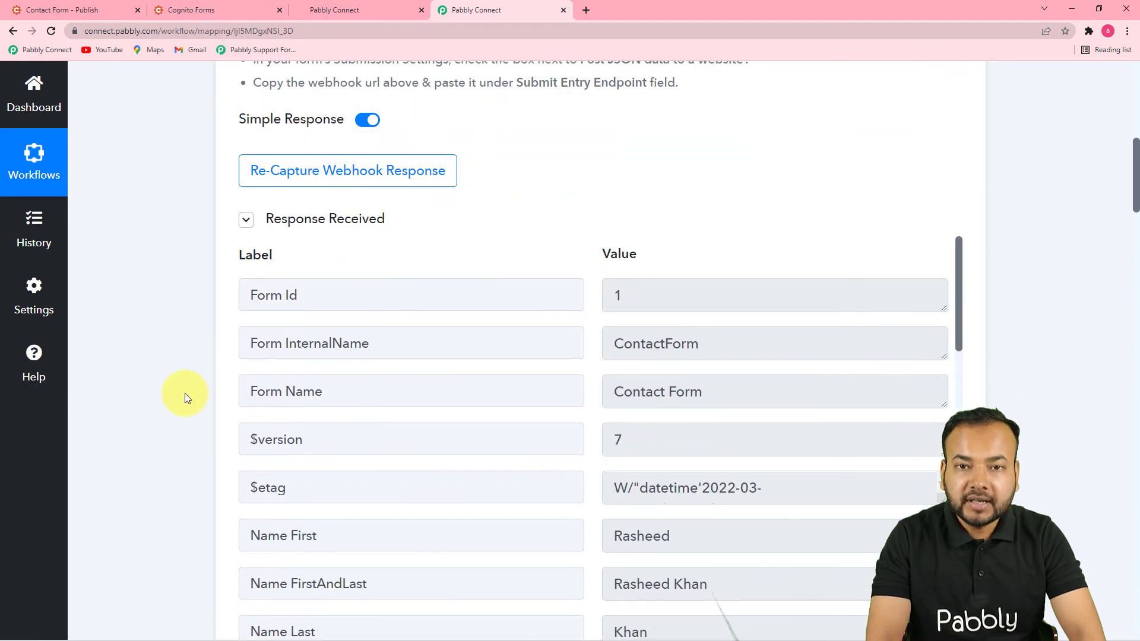
pyautogui.scroll(-6, 184, 393)
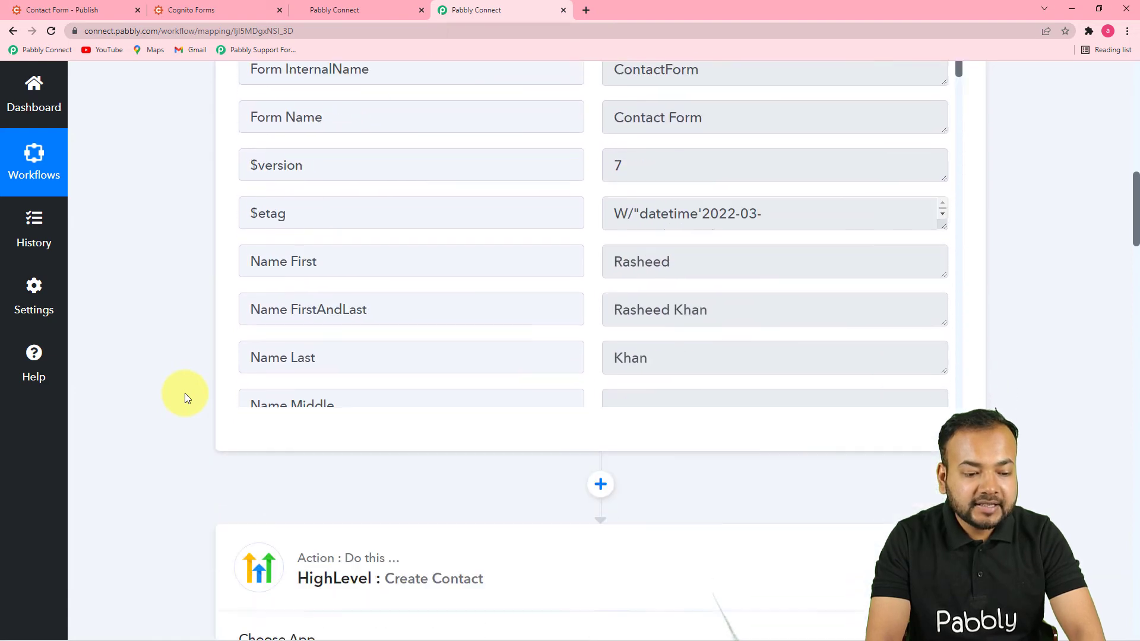
pyautogui.scroll(-7, 184, 393)
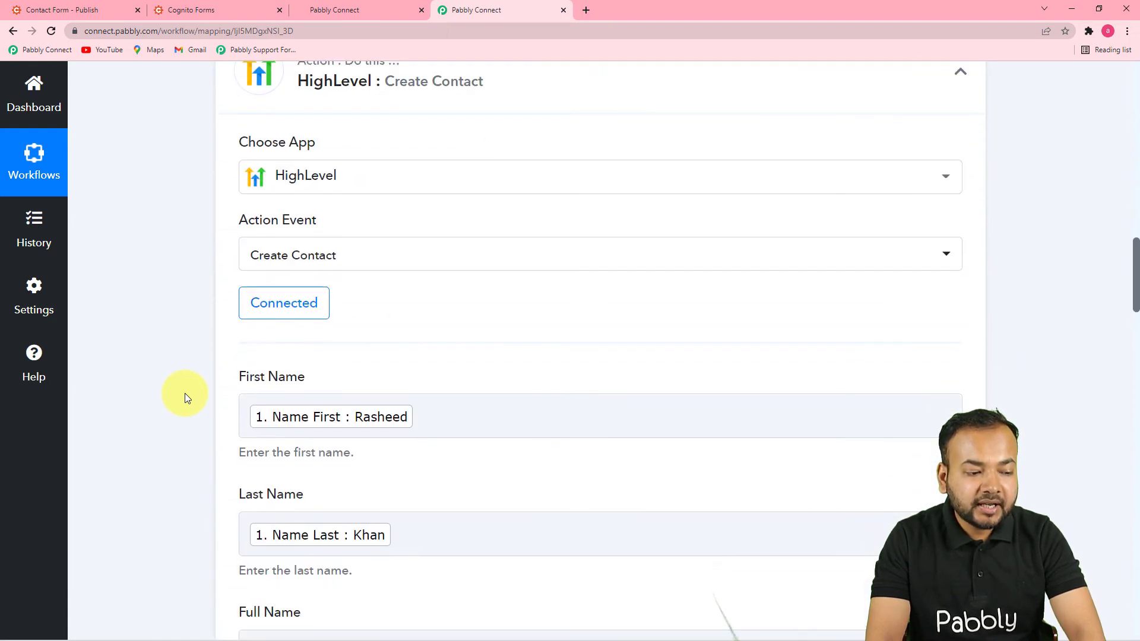
pyautogui.scroll(-9, 184, 393)
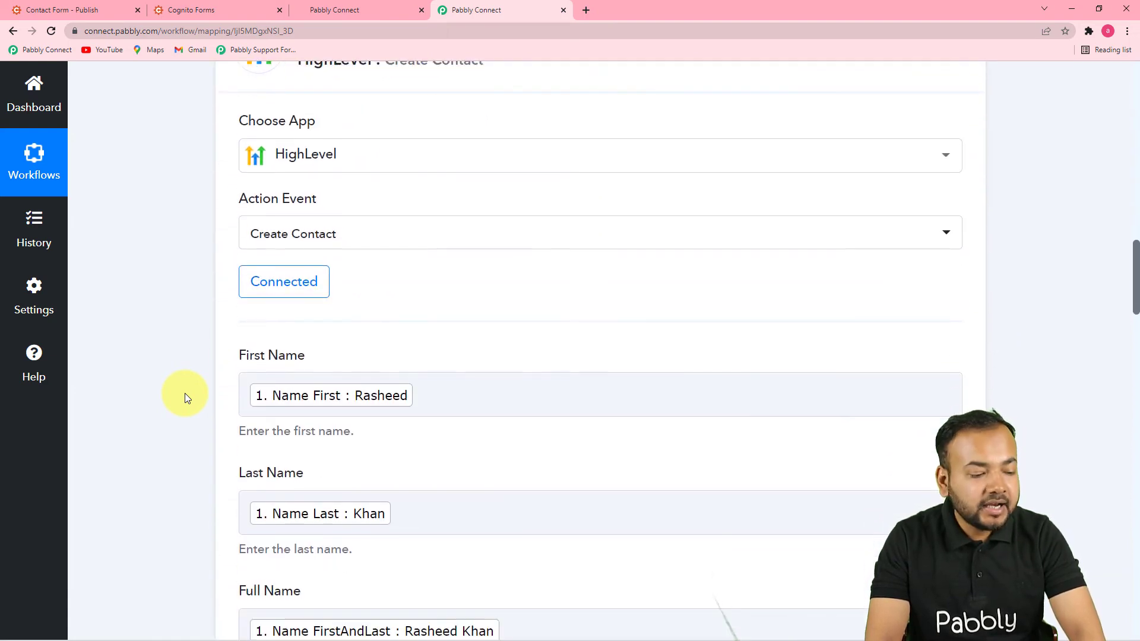
pyautogui.scroll(-7, 186, 394)
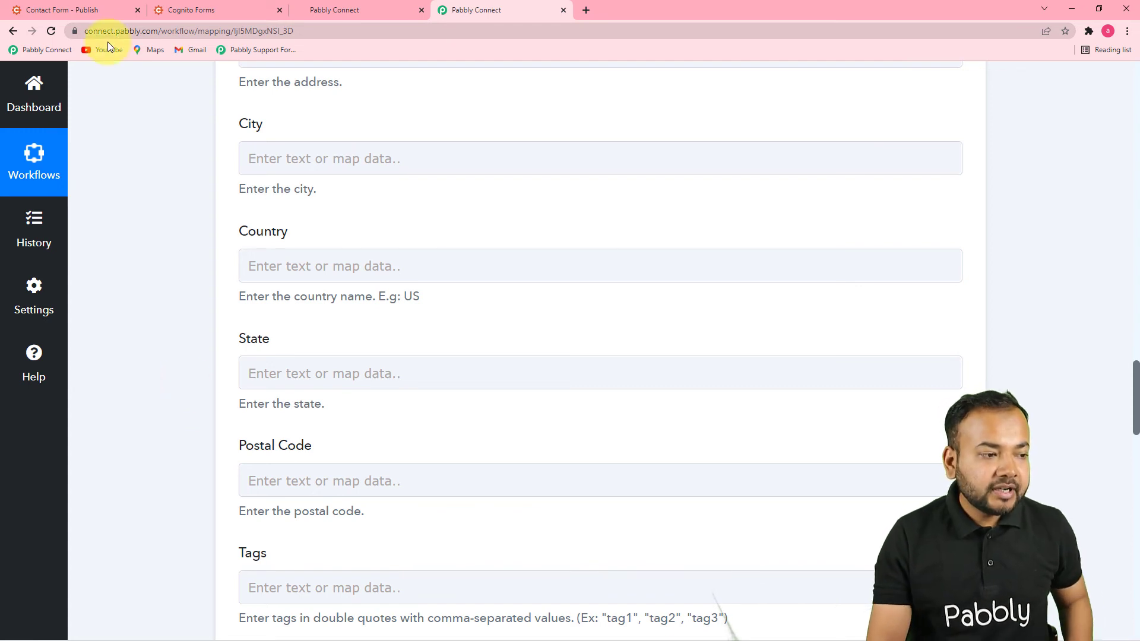
# Step: Reload the Cognito Forms Contact Form to begin a fresh entry
pyautogui.click(189, 13)
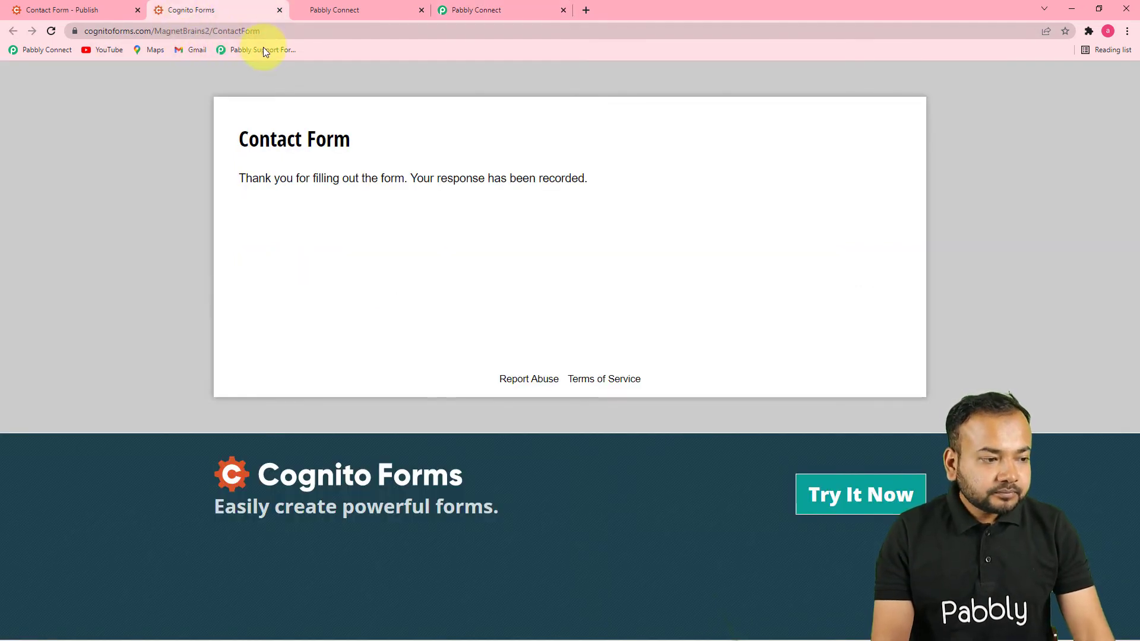
pyautogui.click(294, 35)
pyautogui.press('Return')
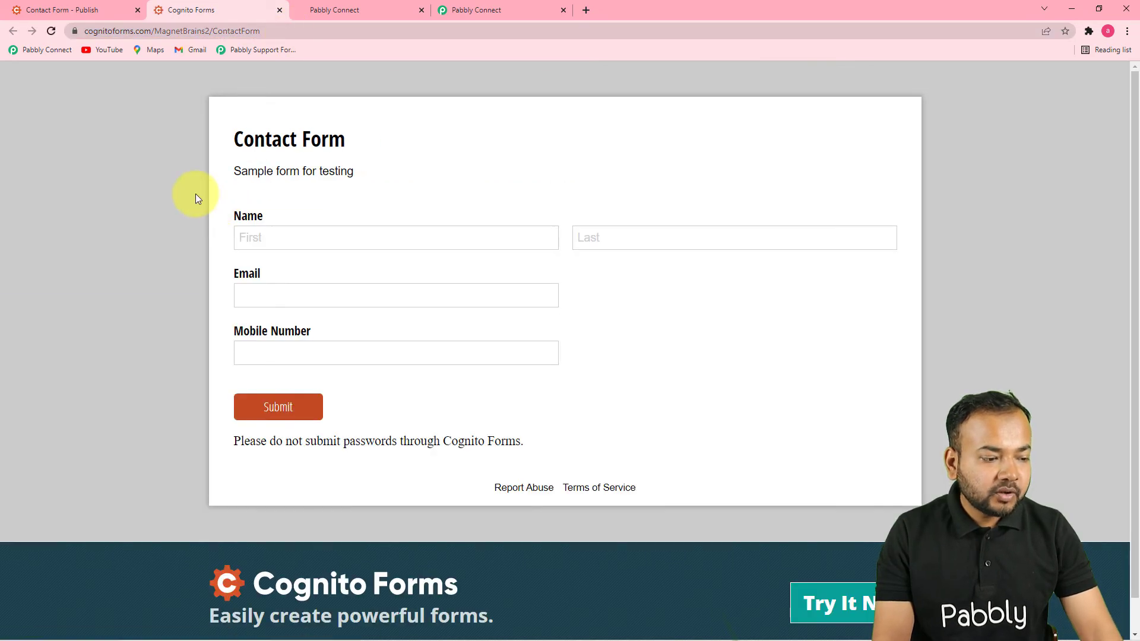
pyautogui.scroll(-1, 195, 196)
# Step: Fill First, Last and Email from saved suggestions, enter a mobile number, and submit the form
pyautogui.click(341, 202)
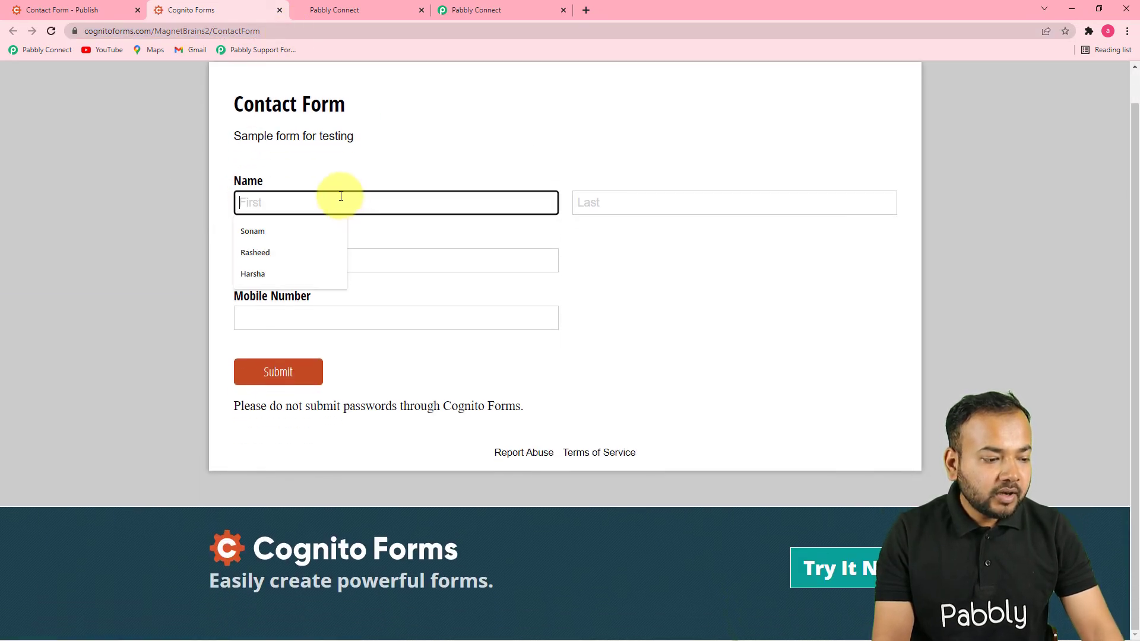
pyautogui.click(315, 230)
pyautogui.click(676, 203)
pyautogui.click(639, 256)
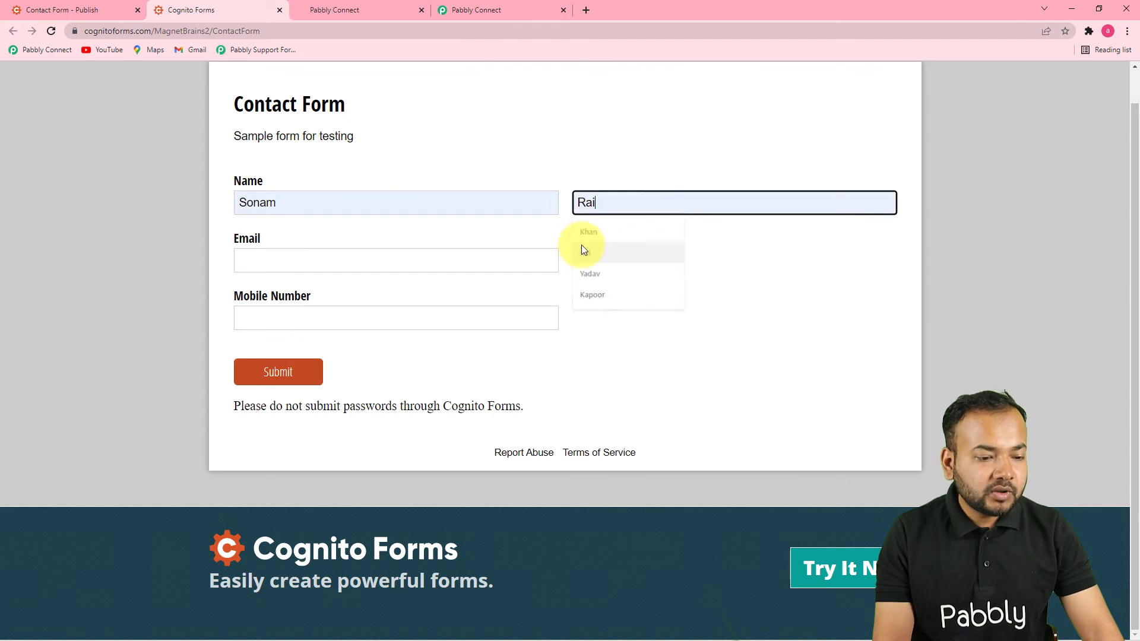
pyautogui.click(425, 269)
pyautogui.click(290, 332)
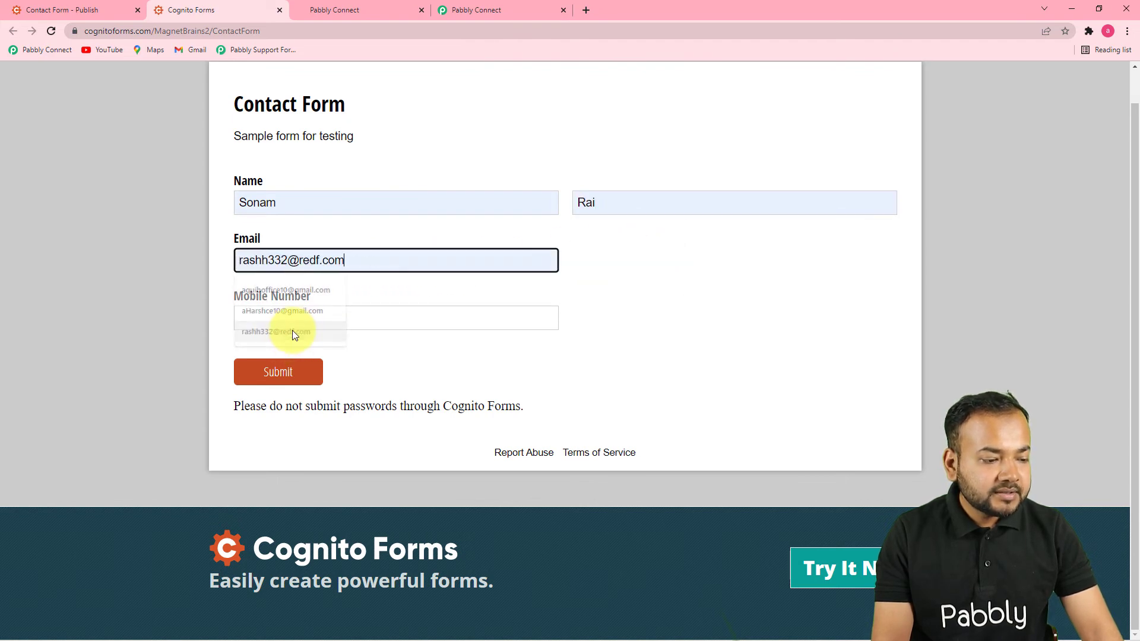
pyautogui.click(294, 319)
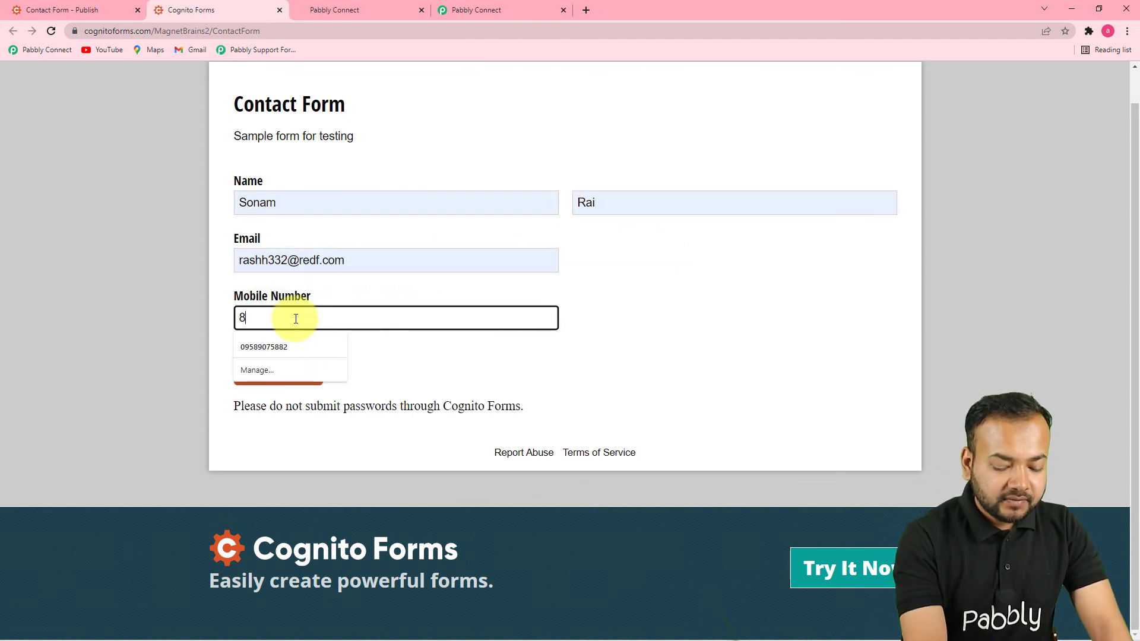
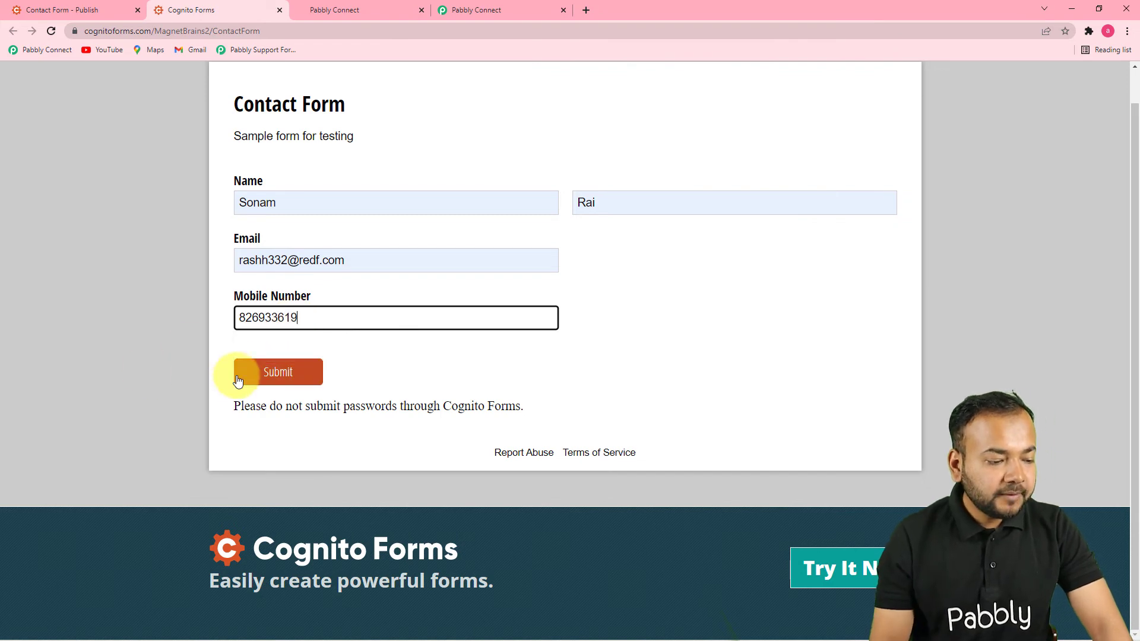
pyautogui.click(261, 373)
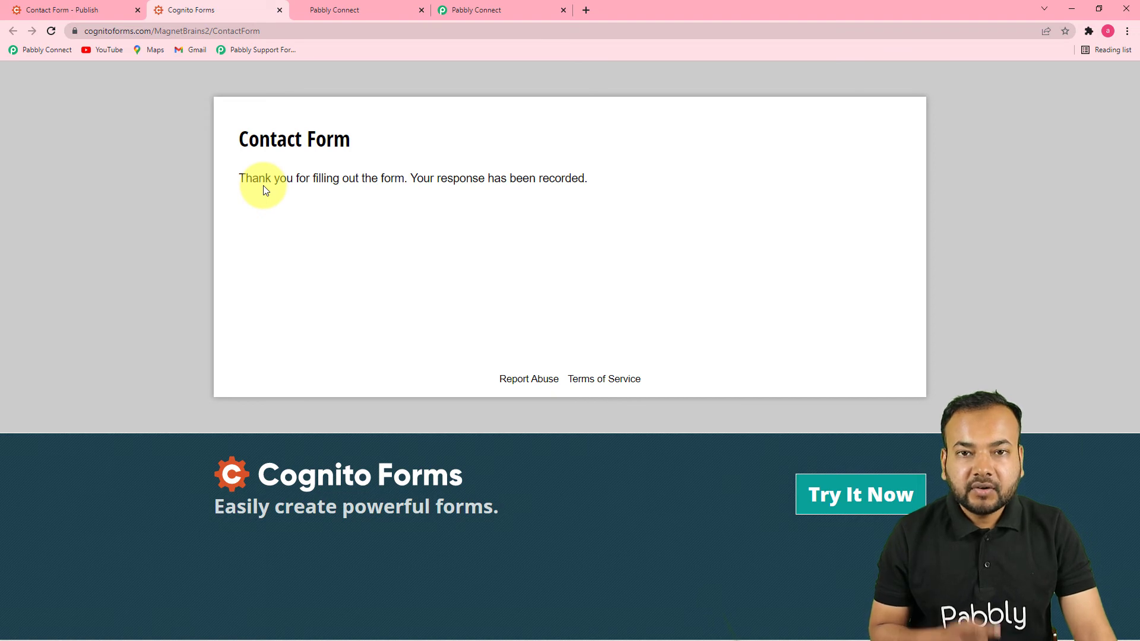
# Step: Reload HighLevel contacts and confirm the new form entry appears at the top, totaling 29 records
pyautogui.click(340, 18)
pyautogui.click(51, 33)
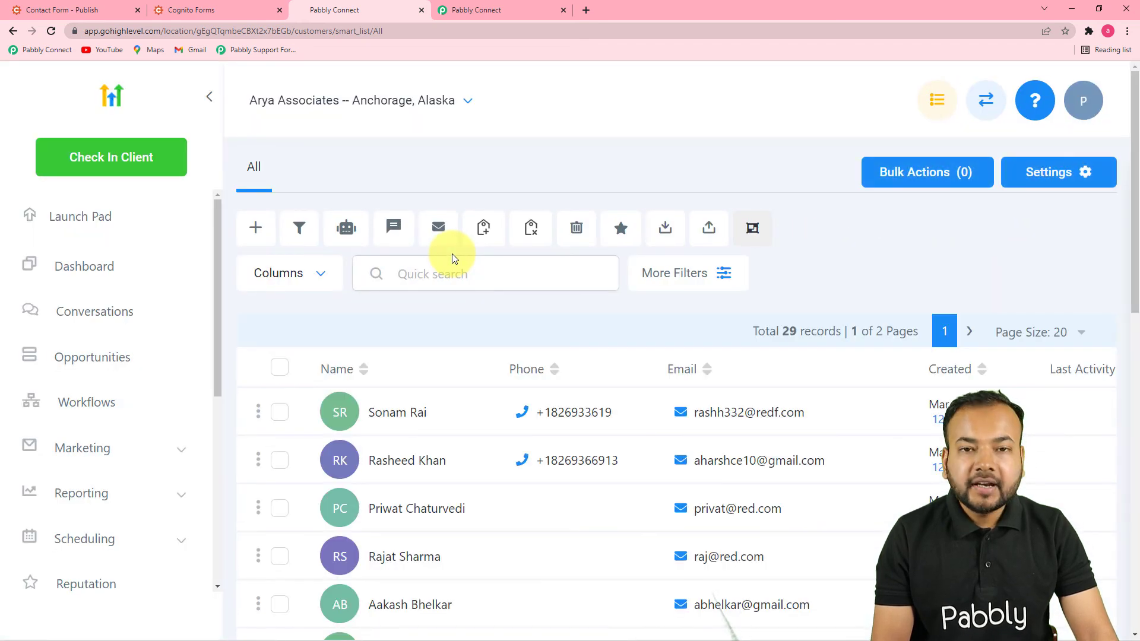
pyautogui.scroll(-2, 451, 254)
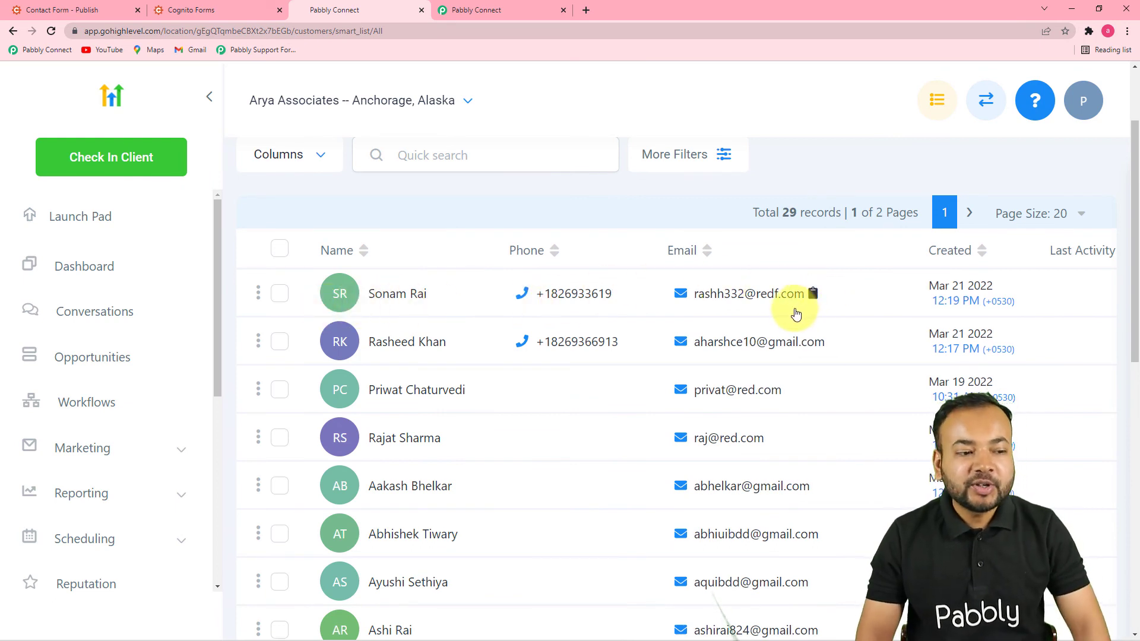
pyautogui.click(521, 7)
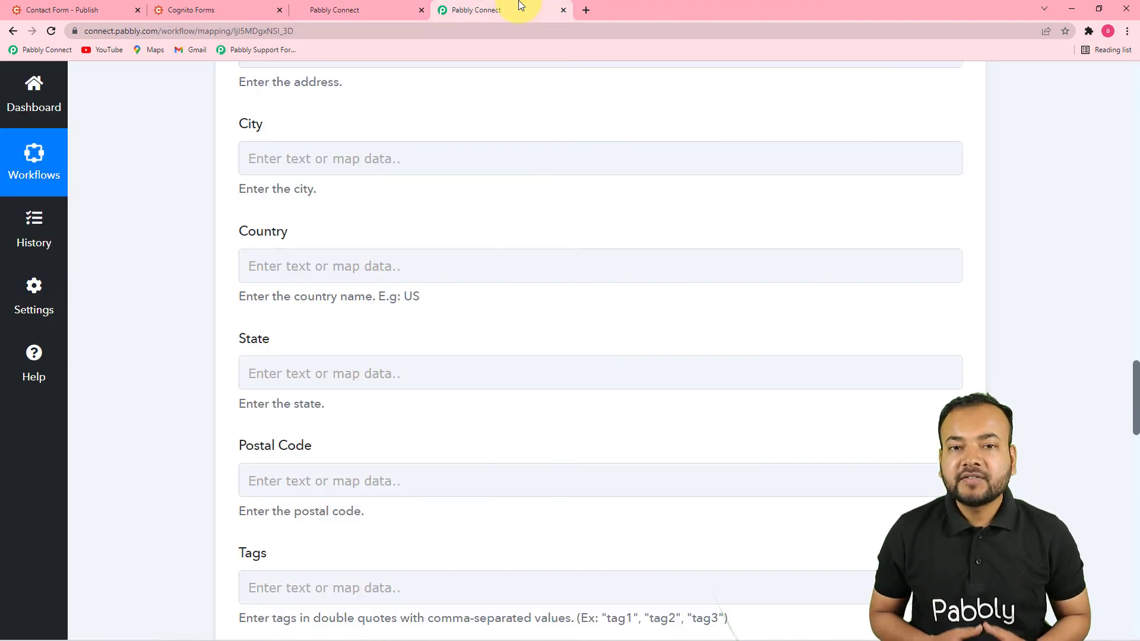